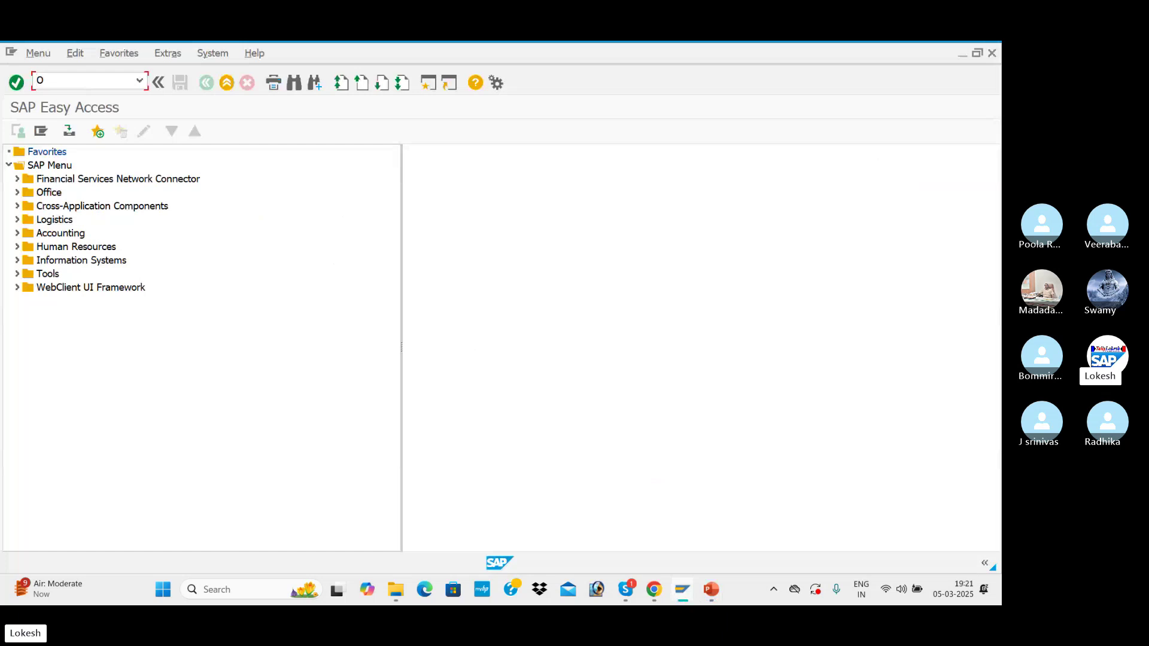
Step: Open the internal trading partners overview with transaction OX15 and return to the SAP Easy Access screen
type("15")
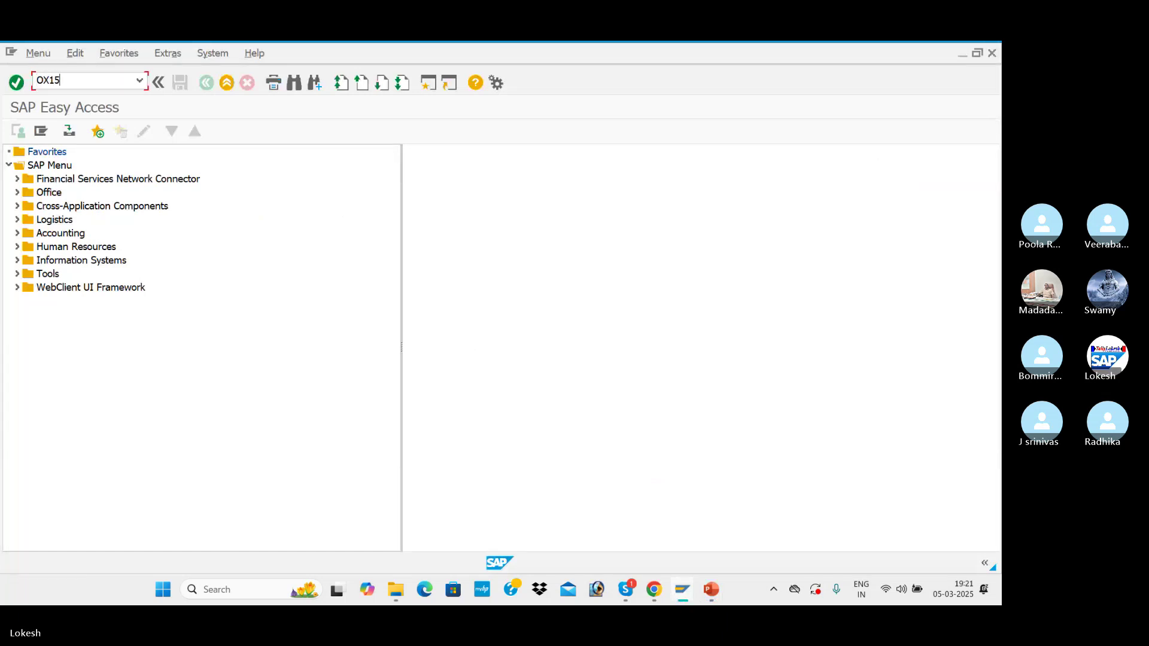
key("Return")
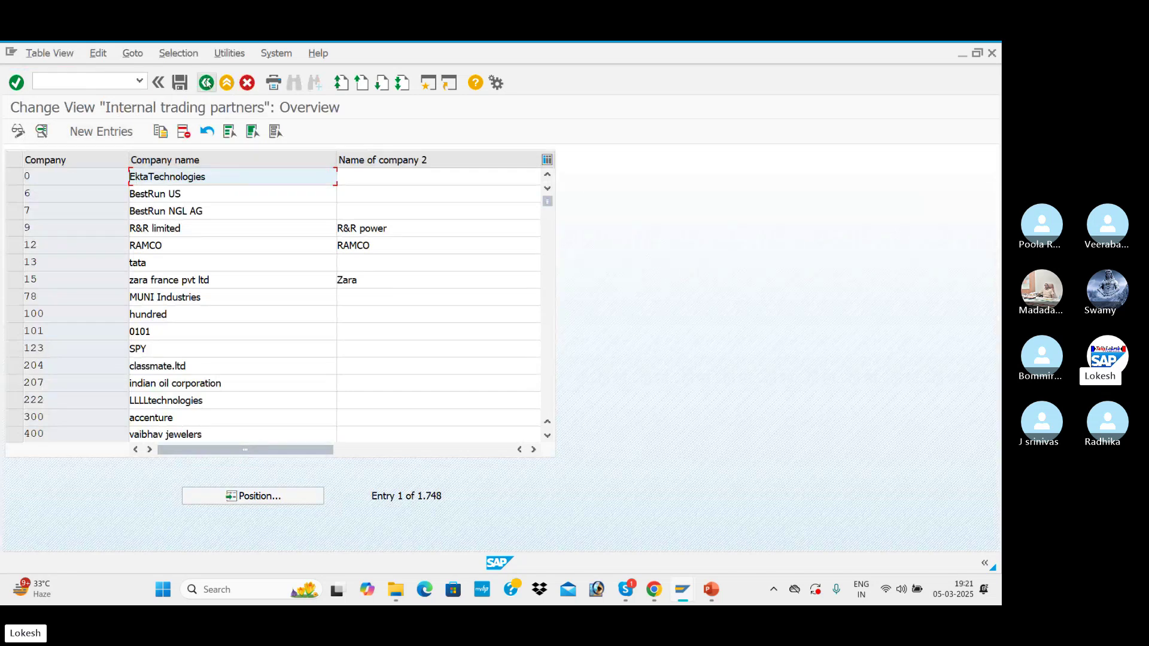
left_click(206, 83)
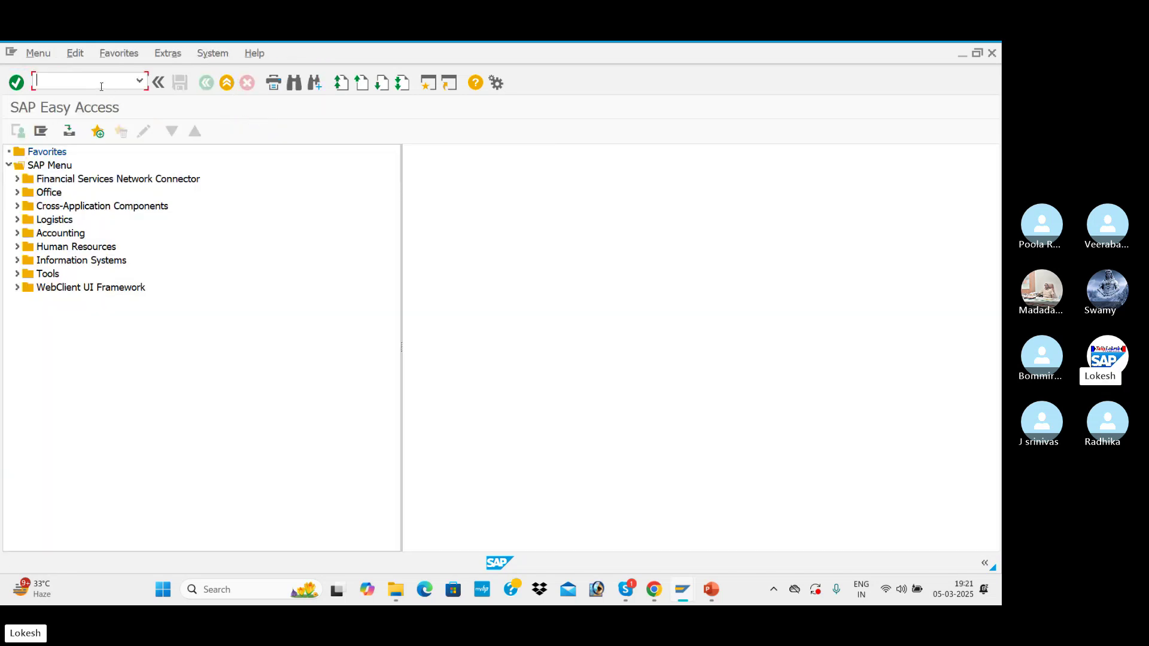
Step: Open the SAP Customizing Implementation Guide through transaction SPRO and expand Enterprise Structure
type("SPRO")
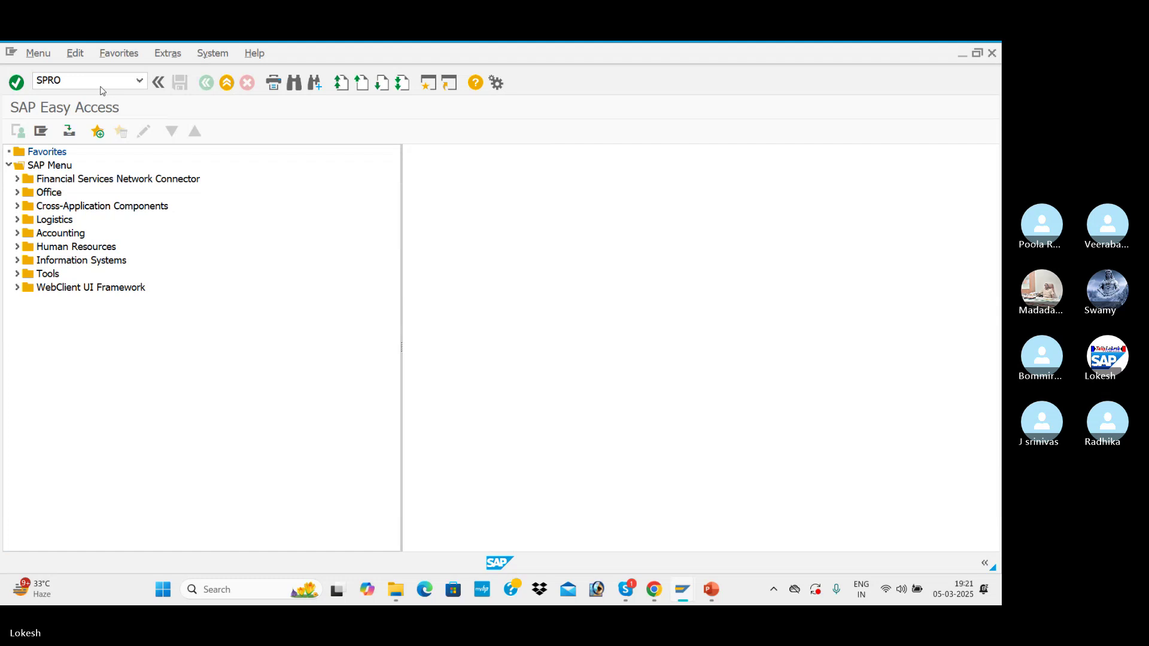
key("Return")
key("F5")
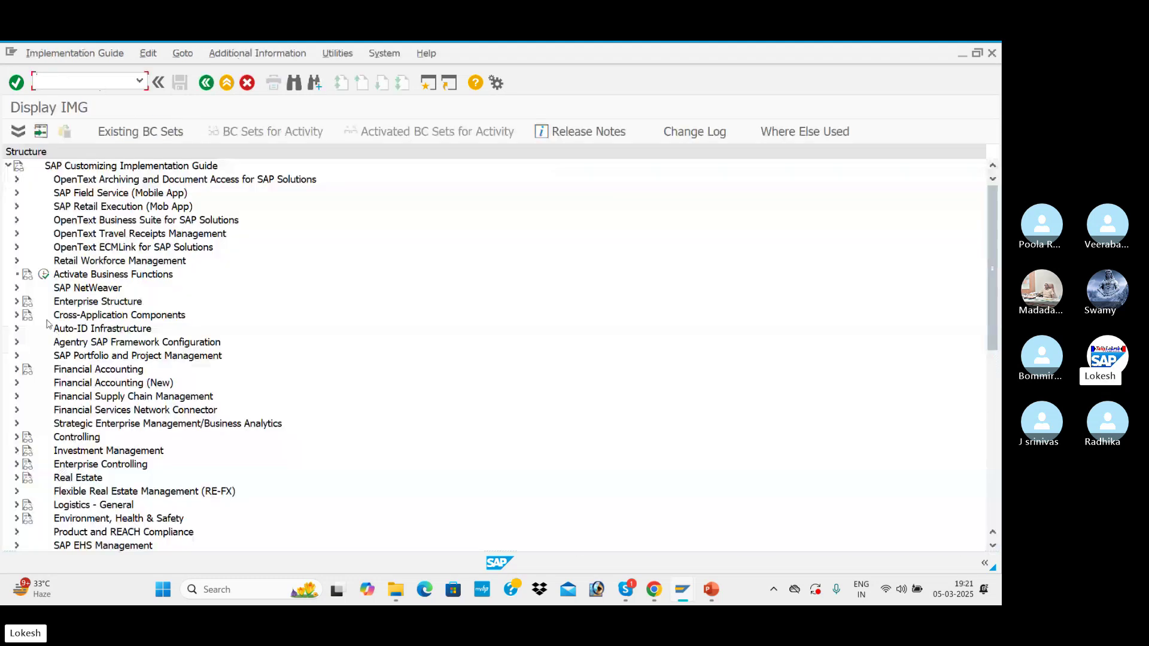
left_click(17, 301)
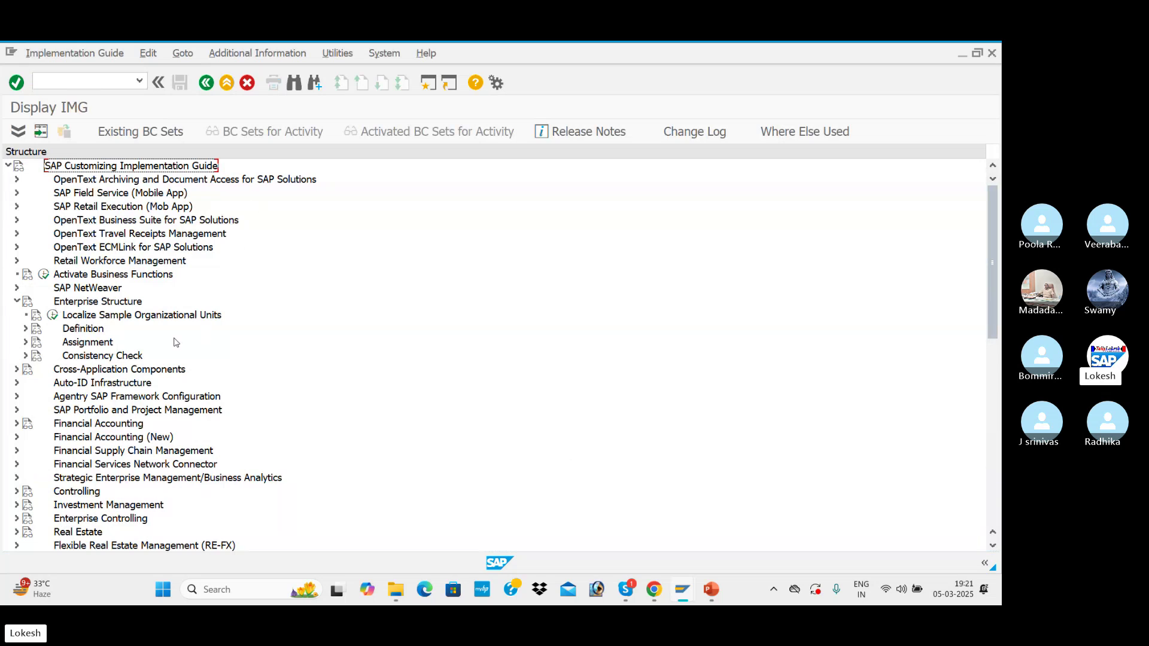
Step: Open an additional session, return to the implementation guide, and launch Define company under Definition > Financial Accounting
left_click(429, 83)
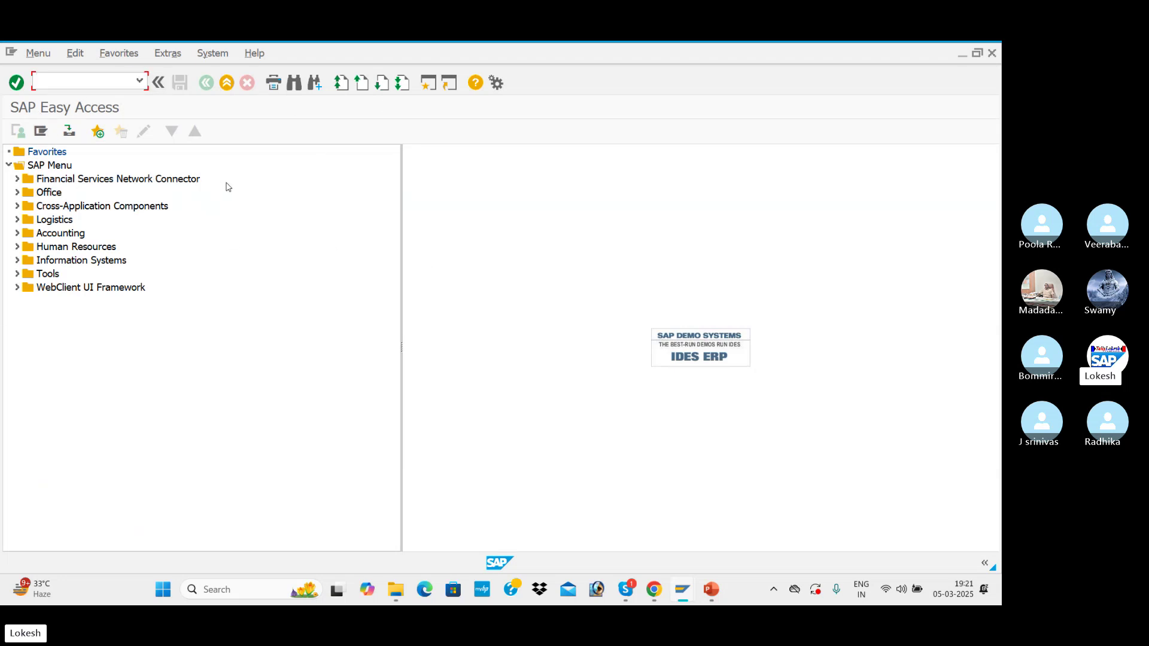
key("alt+Tab")
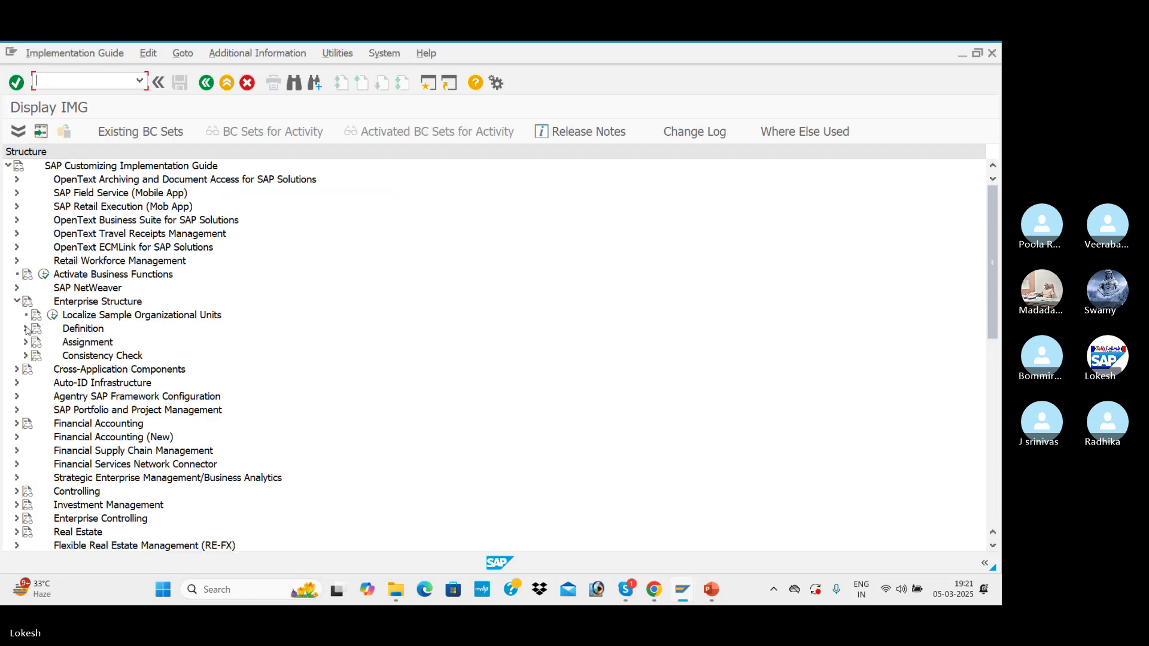
left_click(25, 328)
left_click(34, 342)
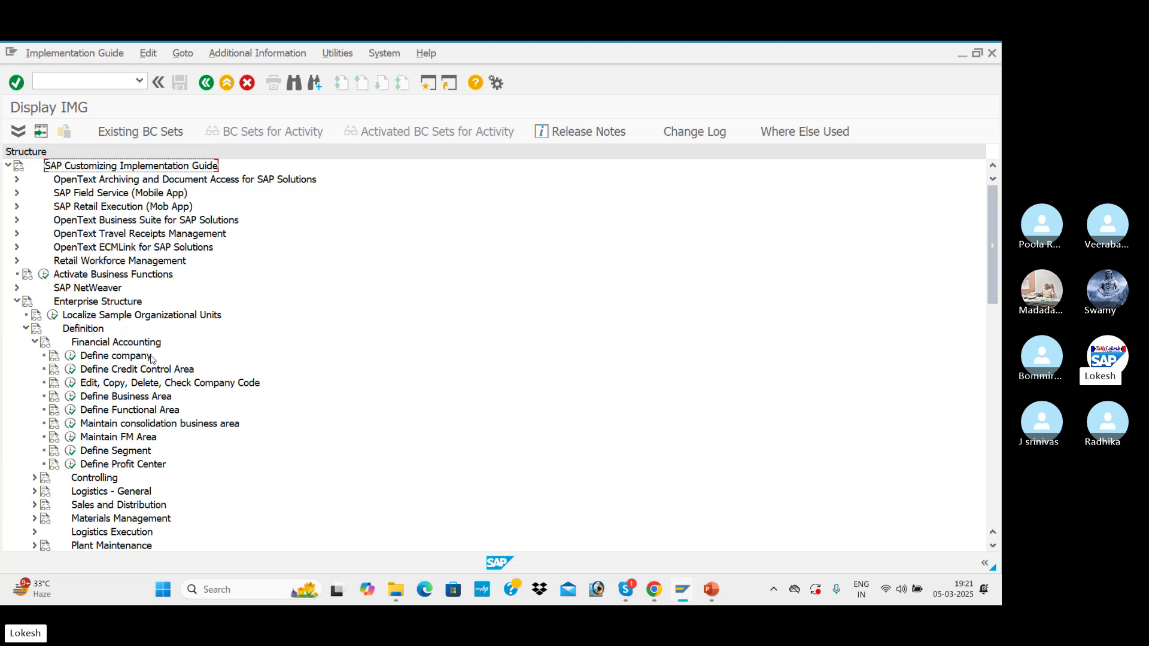
left_click(71, 357)
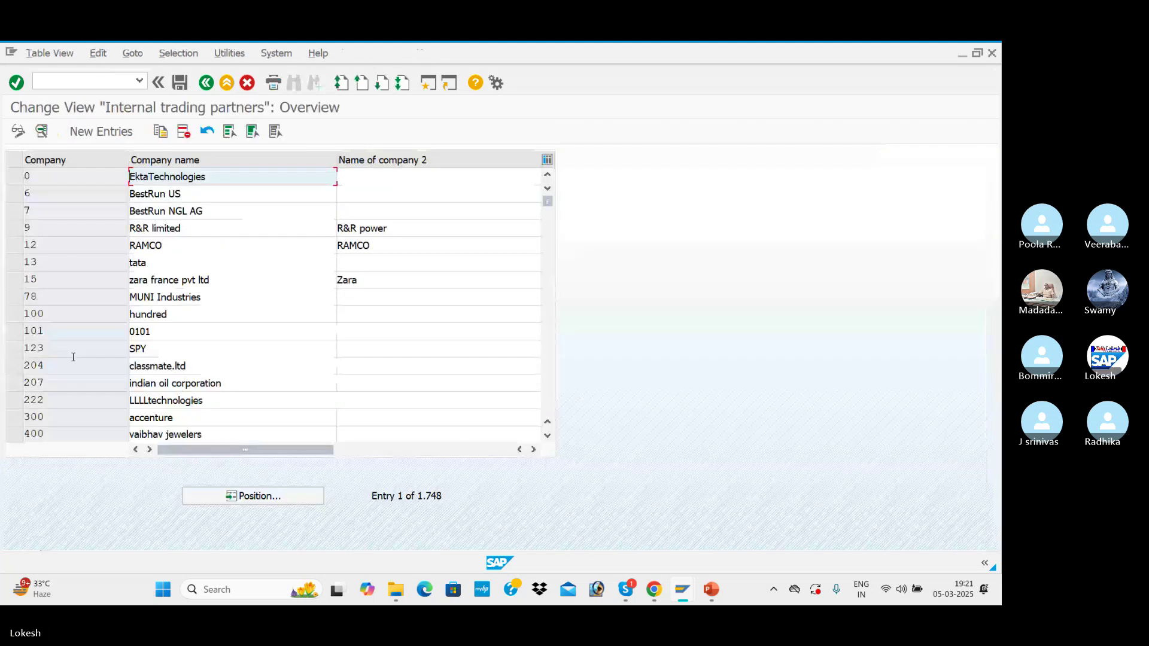
Step: Create a new company entry with company code HZCL and company name HZCL PVT LTD
left_click(101, 131)
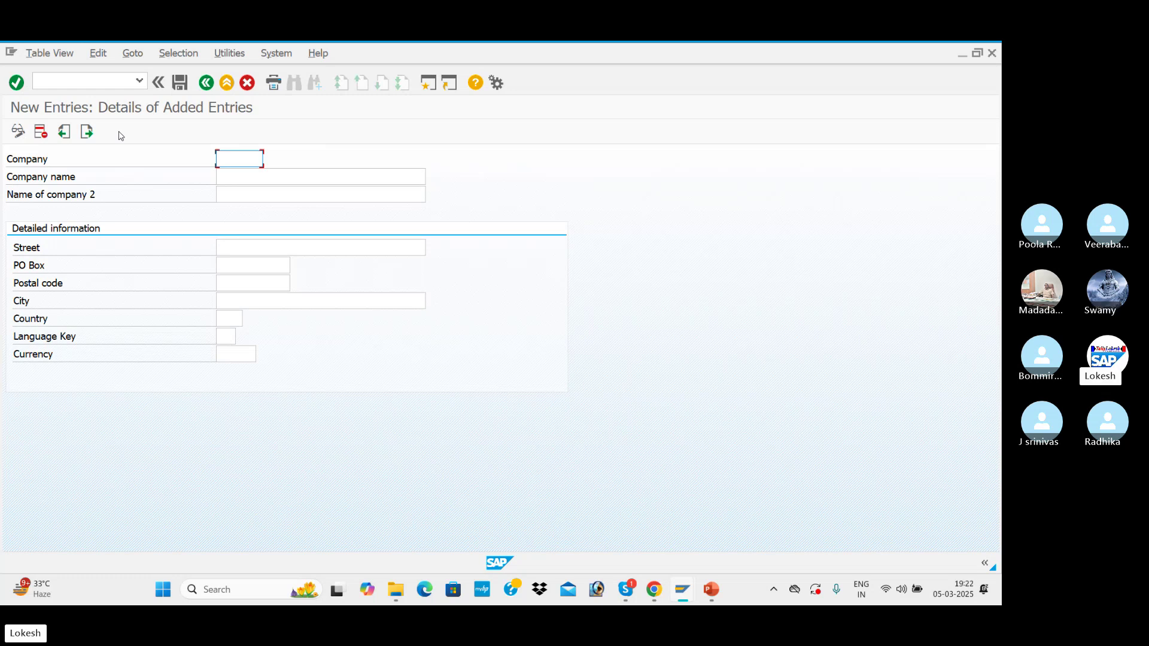
type("H")
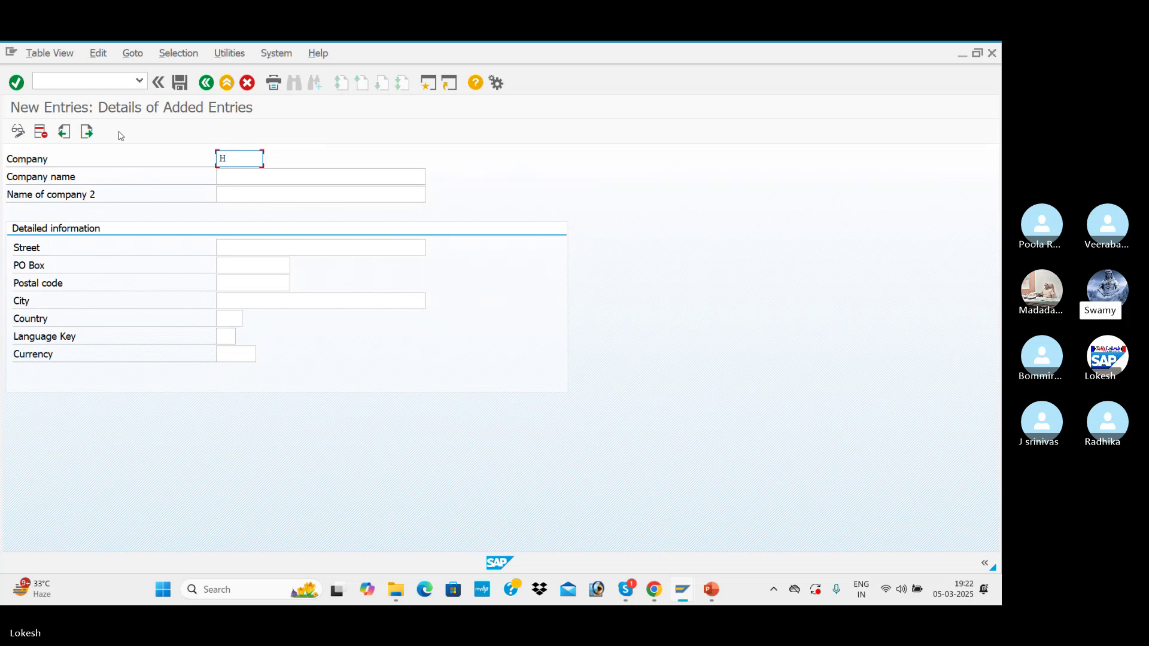
type("ZCL")
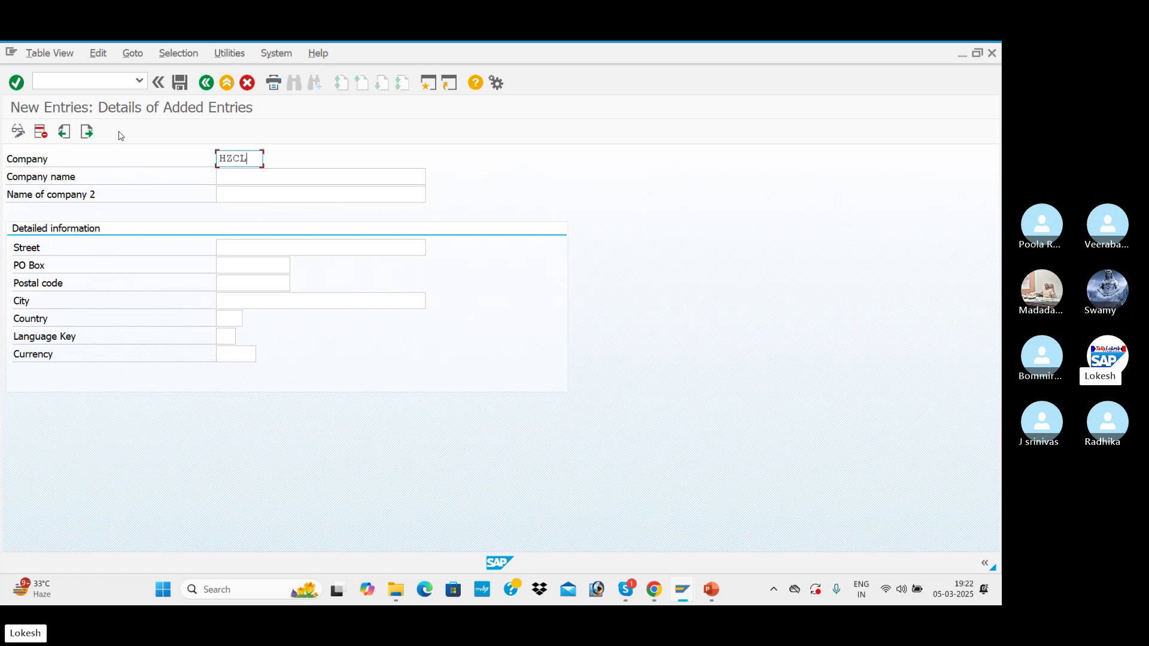
left_click(299, 179)
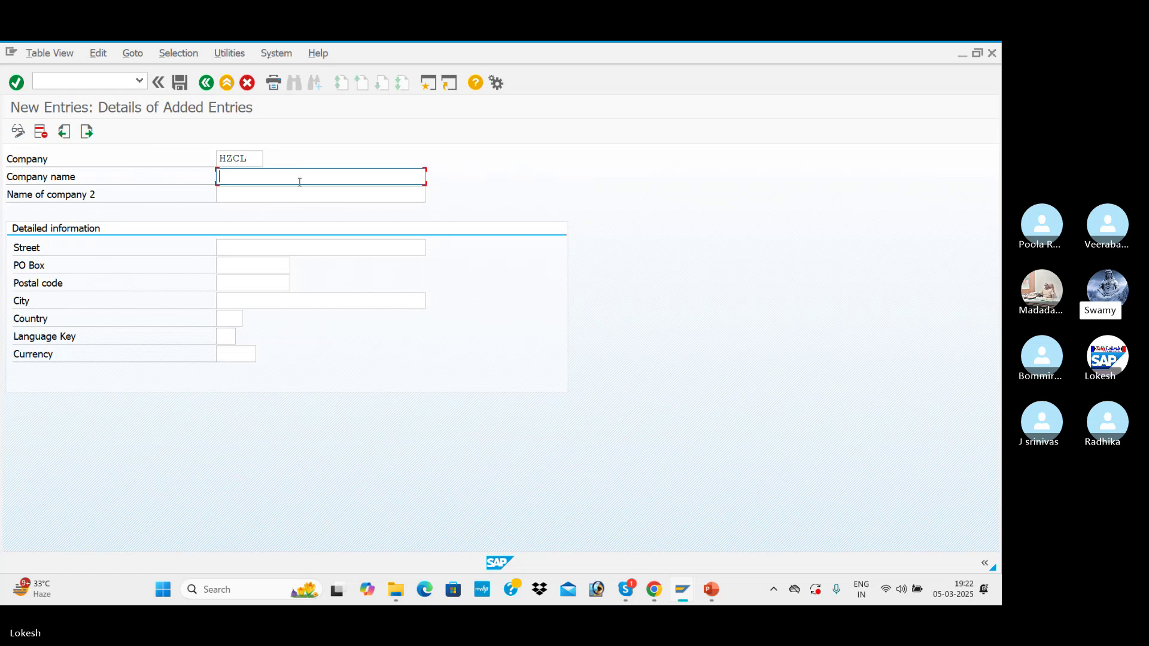
type("HZ")
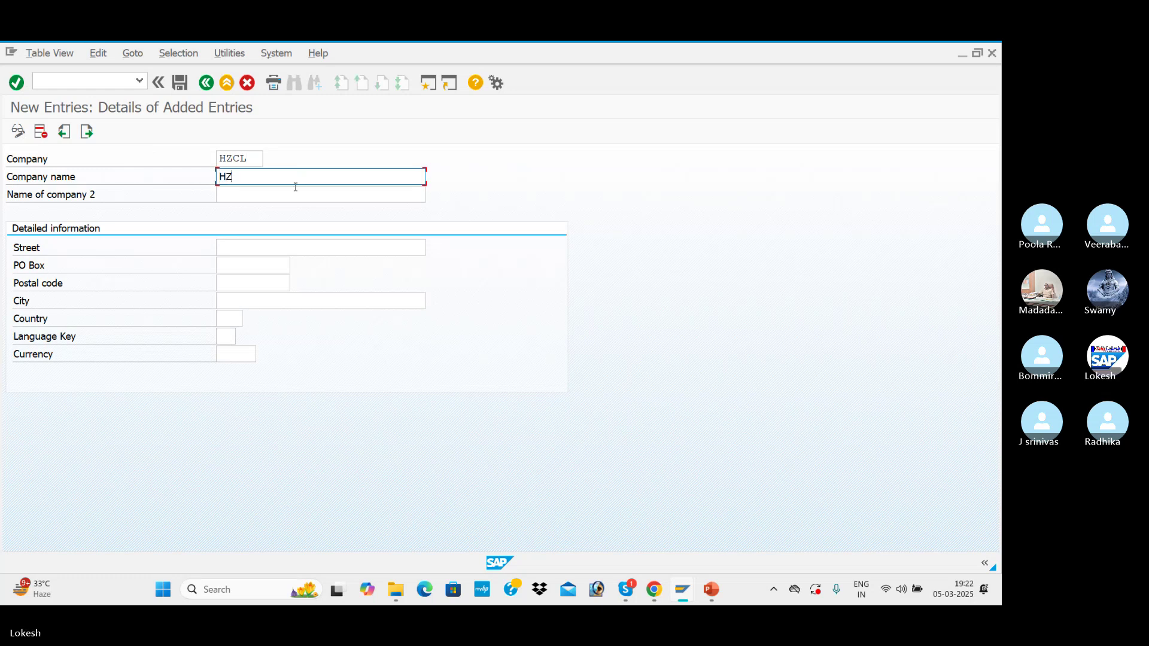
type("CL PVT LTD")
Step: Fill in the company's street, PO box, postal code and city using the suggested previous entries
left_click(273, 240)
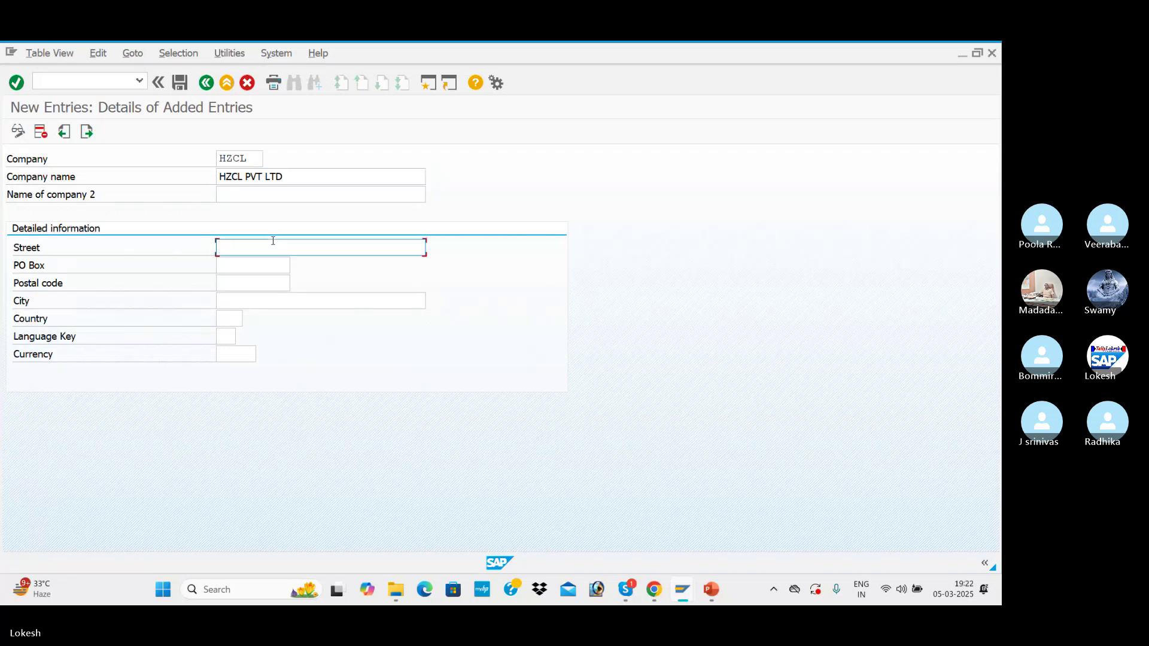
type("SR")
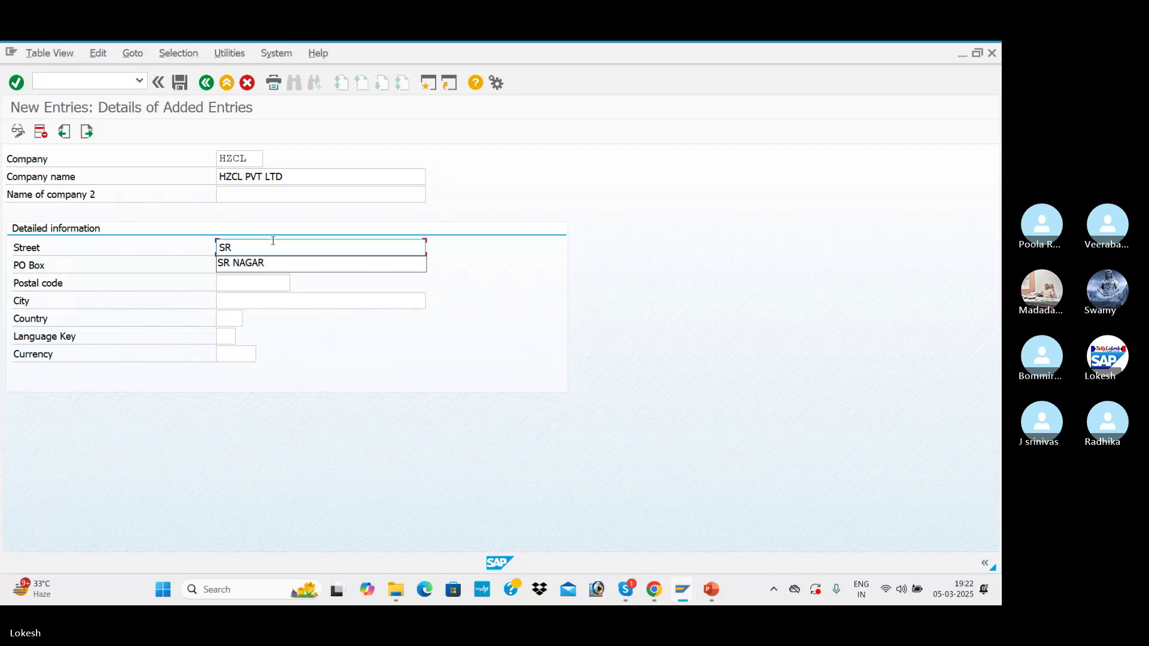
key("Down")
key("Tab")
type("5")
key("Down")
key("Tab")
key("Tab")
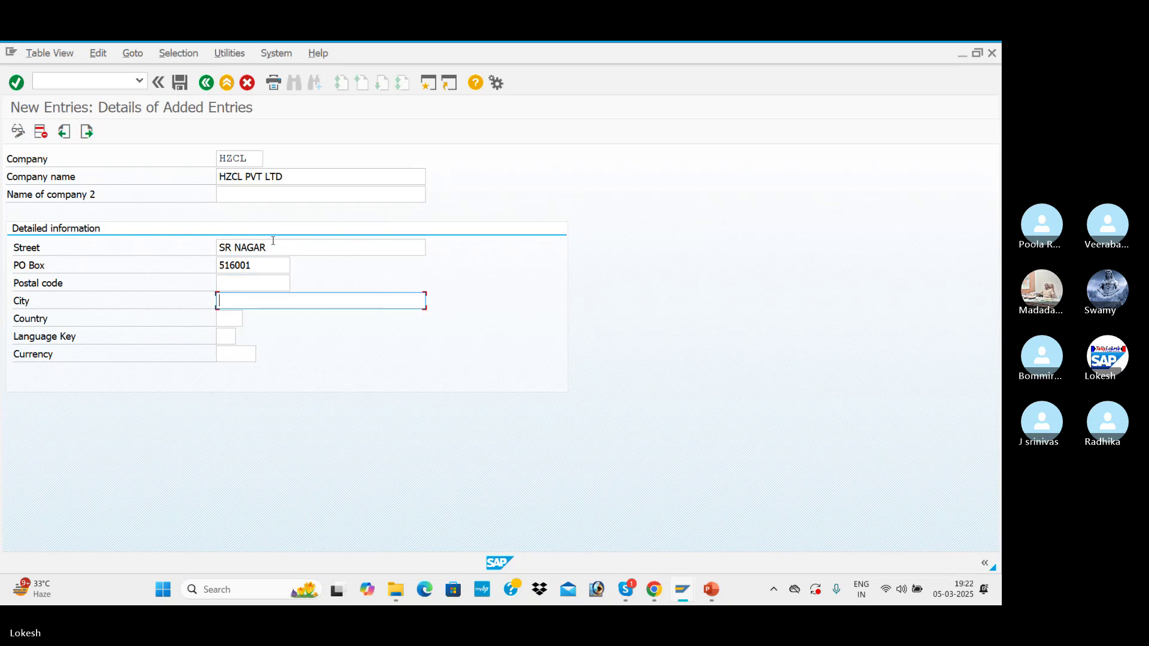
key("shift+Tab")
type("5")
key("Down")
key("Tab")
type("H")
key("Down")
key("Tab")
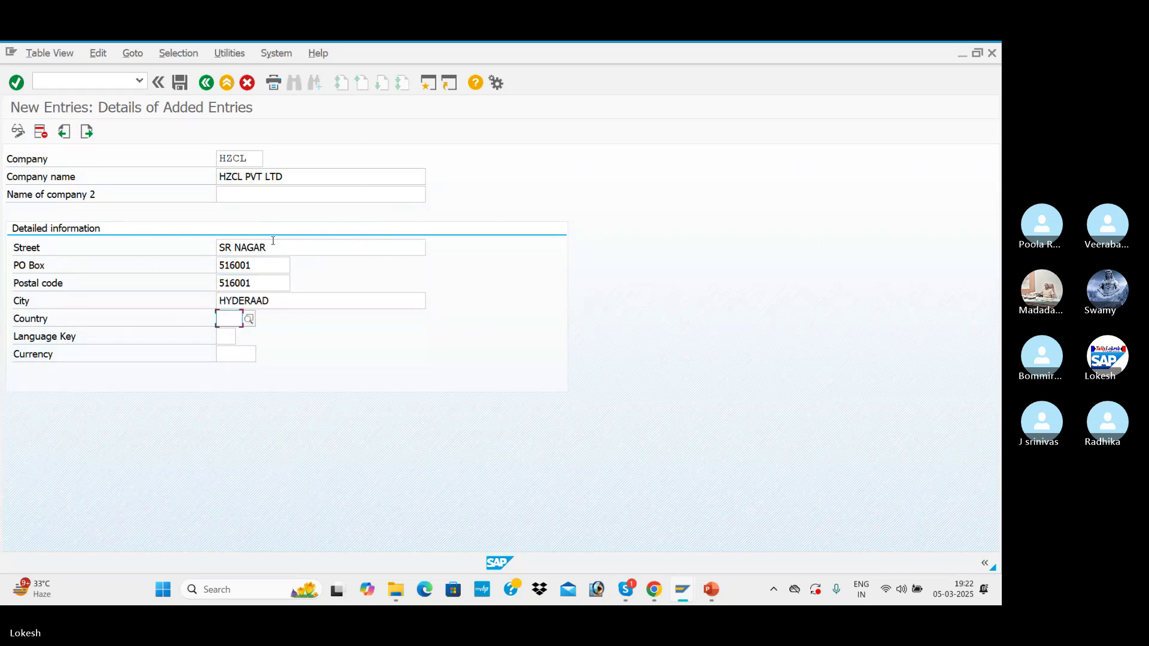
Step: Set the company's country to IN, language key to EN and currency to INR, and save the entry
type("I")
key("Down")
key("Tab")
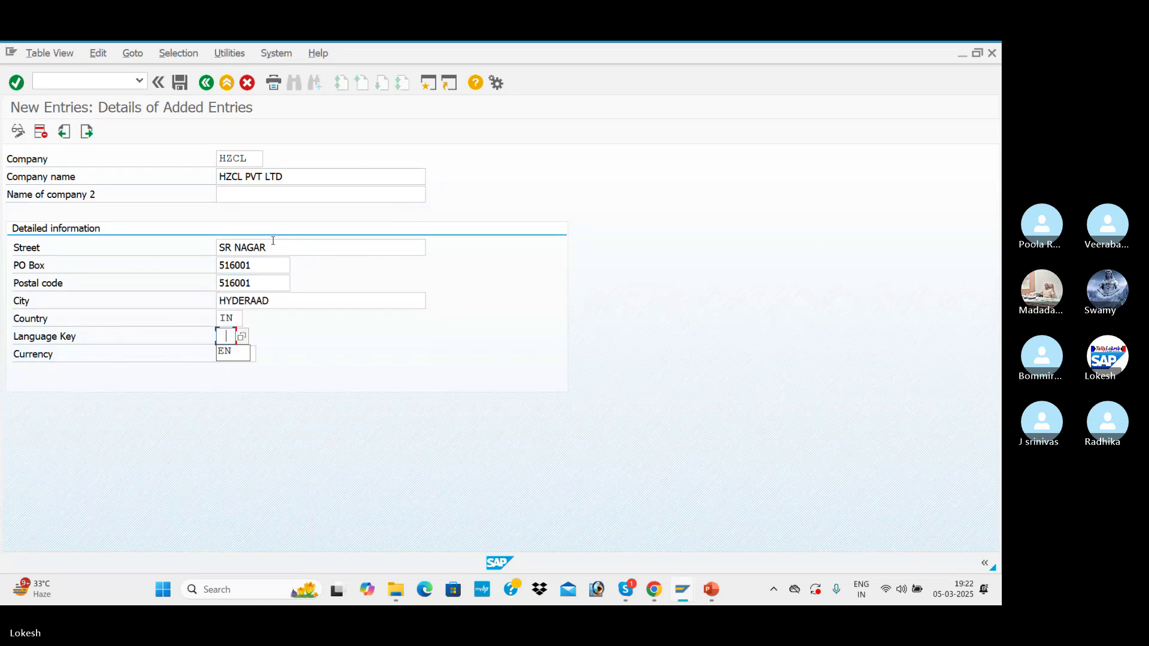
type("E")
key("Down")
key("Return")
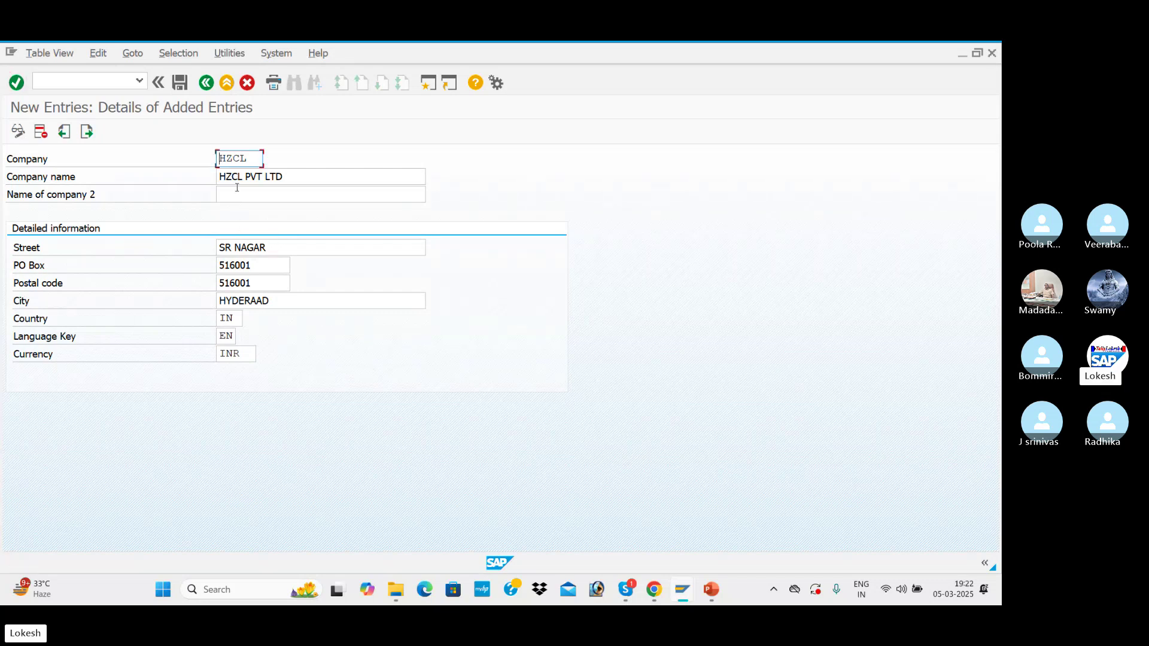
left_click(180, 83)
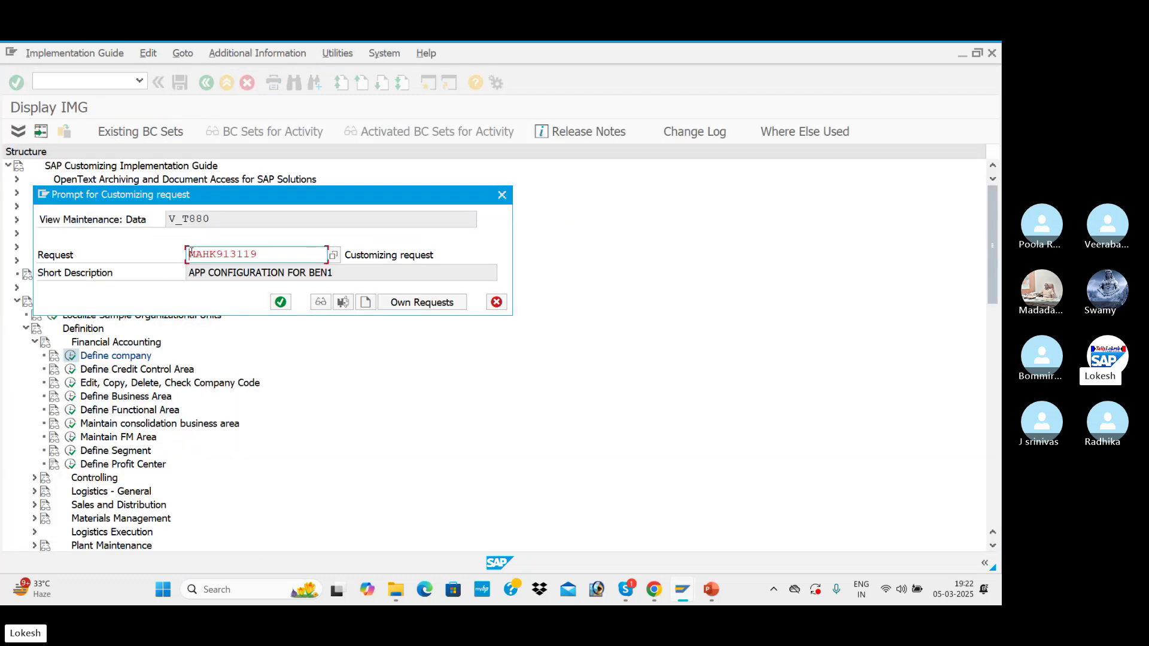
Step: Examine the proposed customizing request and the list of existing modifiable requests, and close the list without choosing one
left_click_drag(190, 253, 258, 254)
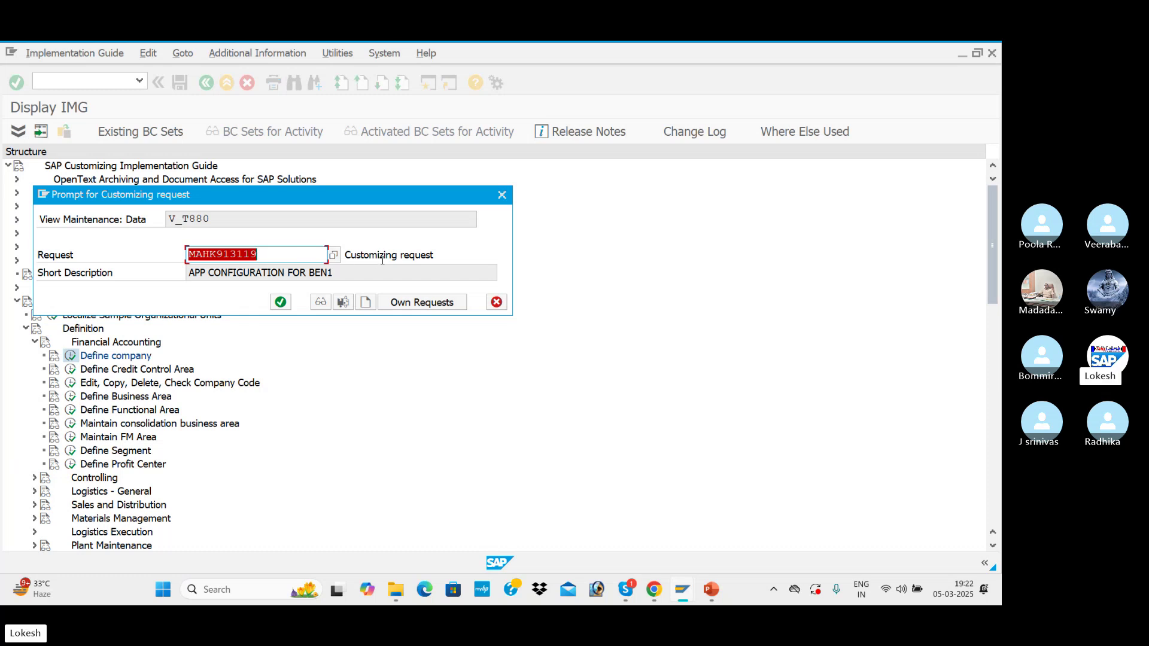
left_click(219, 253)
left_click_drag(218, 254, 261, 261)
left_click(333, 256)
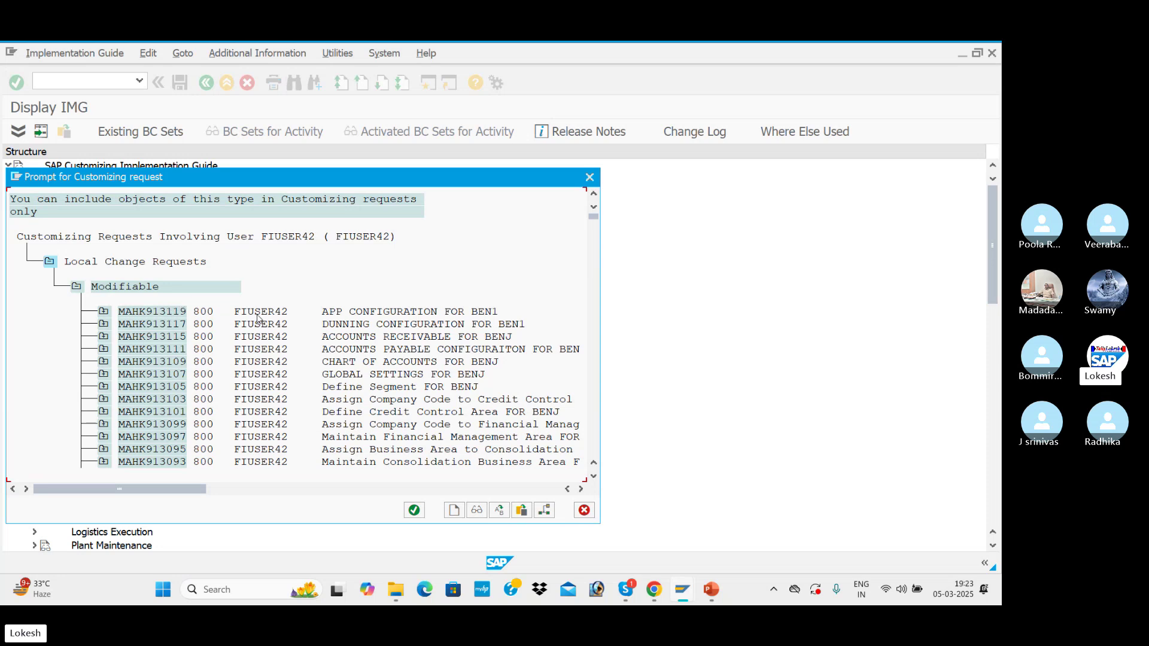
left_click_drag(215, 177, 474, 135)
scroll(501, 337, "down", 3)
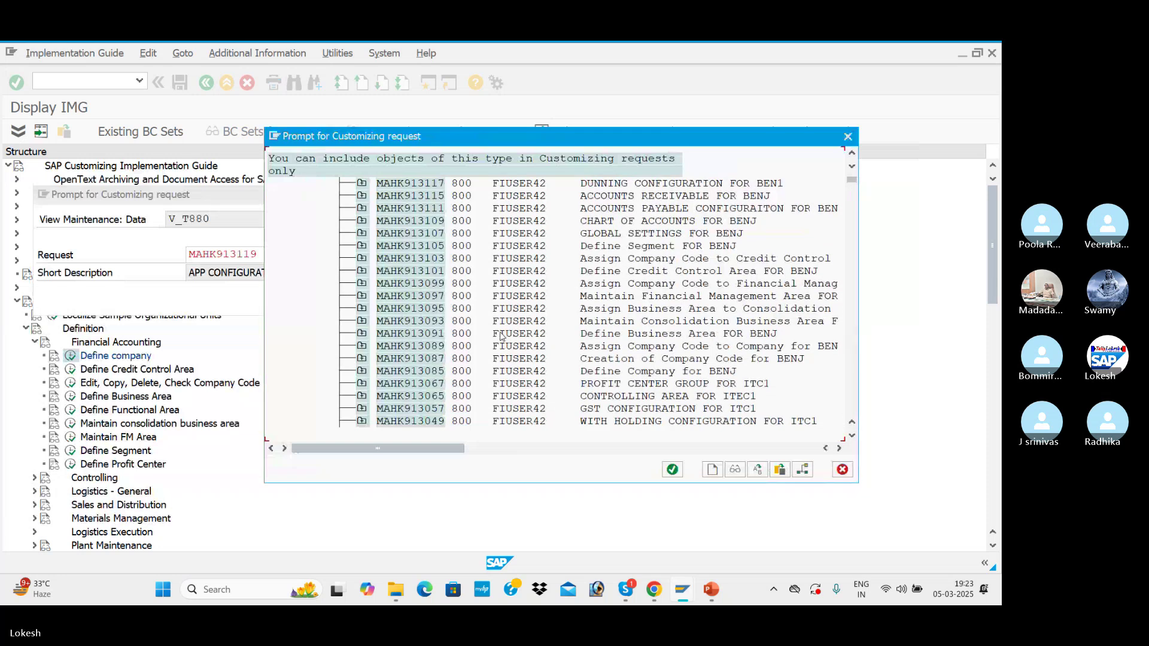
scroll(501, 336, "up", 3)
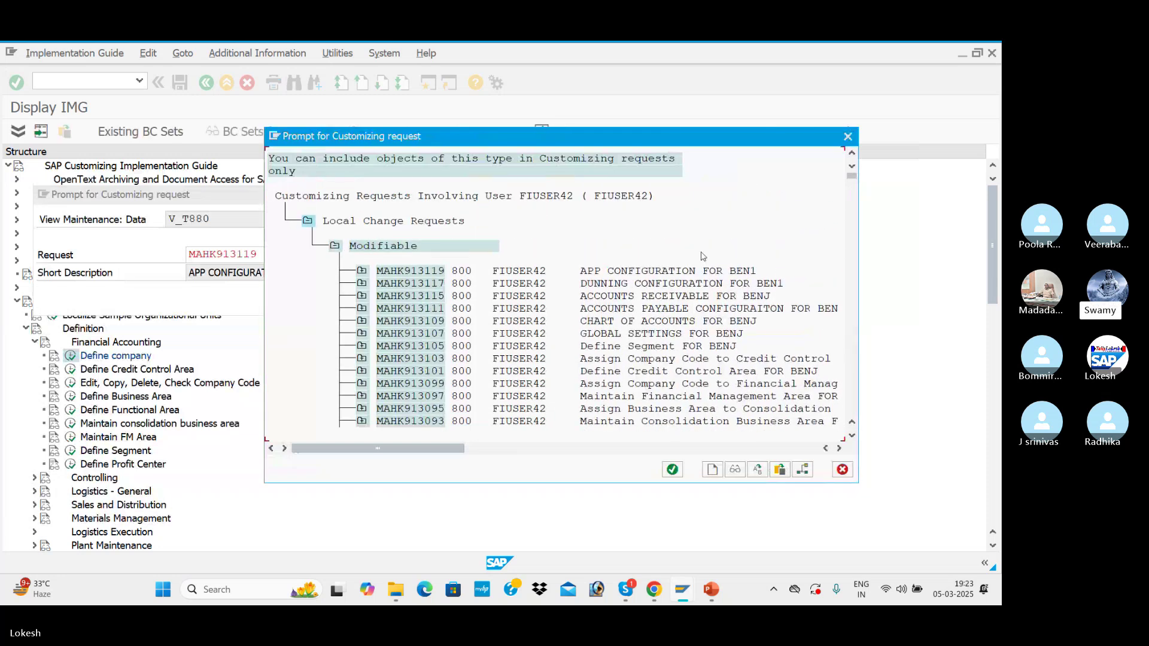
left_click(852, 137)
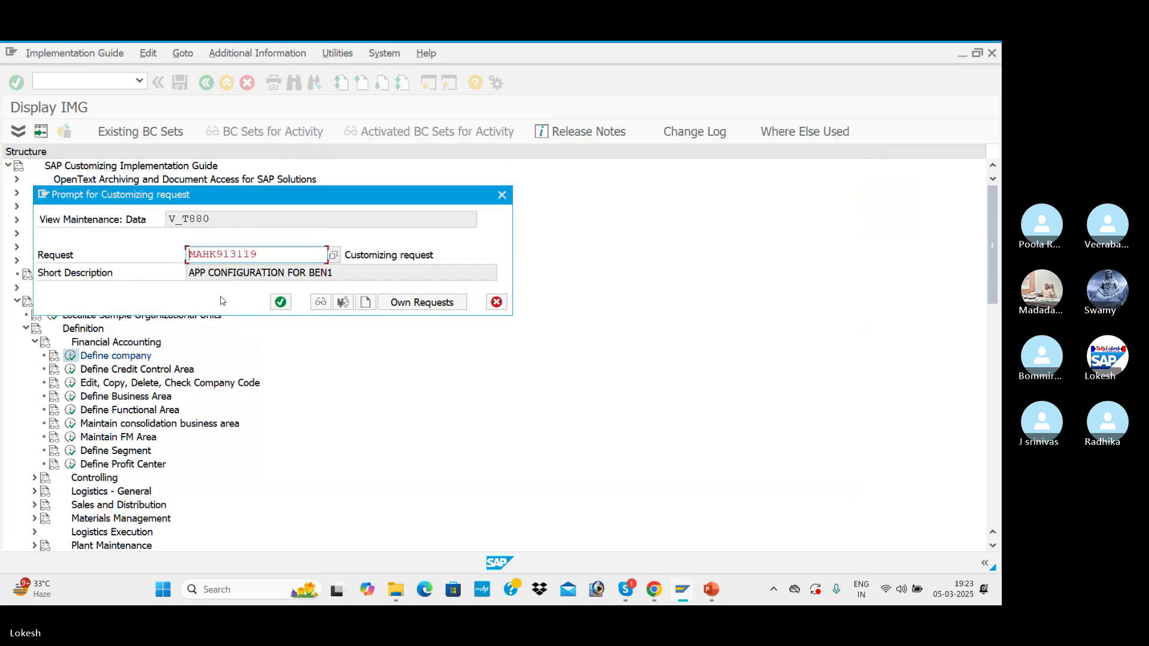
Step: Create a customizing request with the short description "Define COMPANY FOR HZCL" and save the company entry under it
left_click(366, 302)
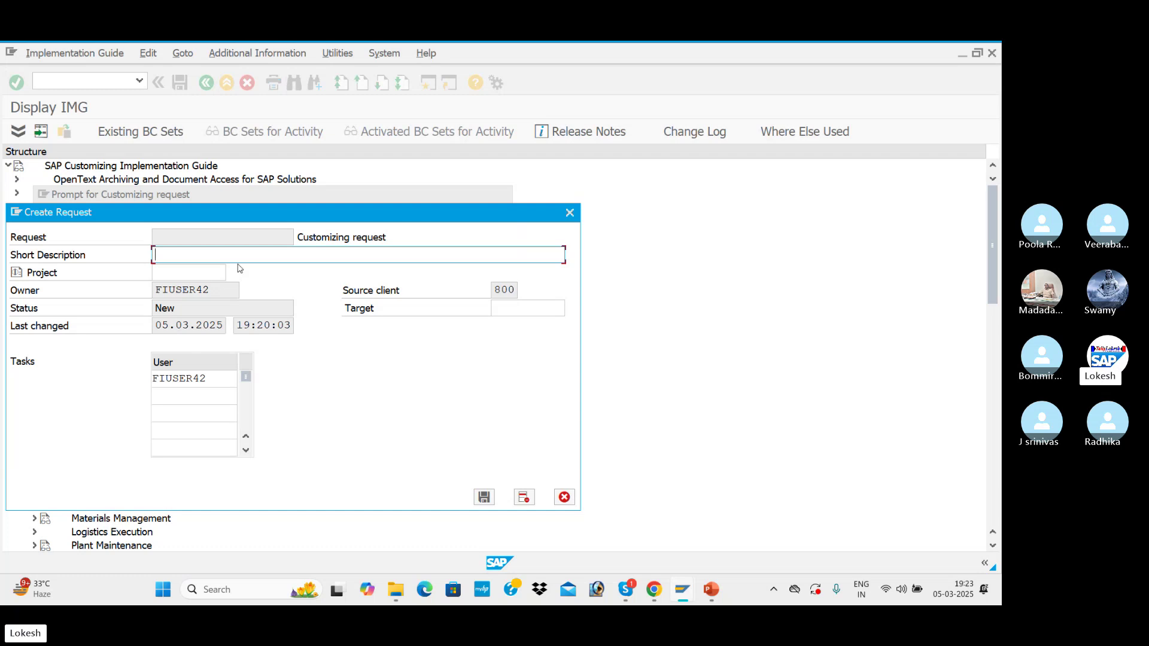
type("Defin")
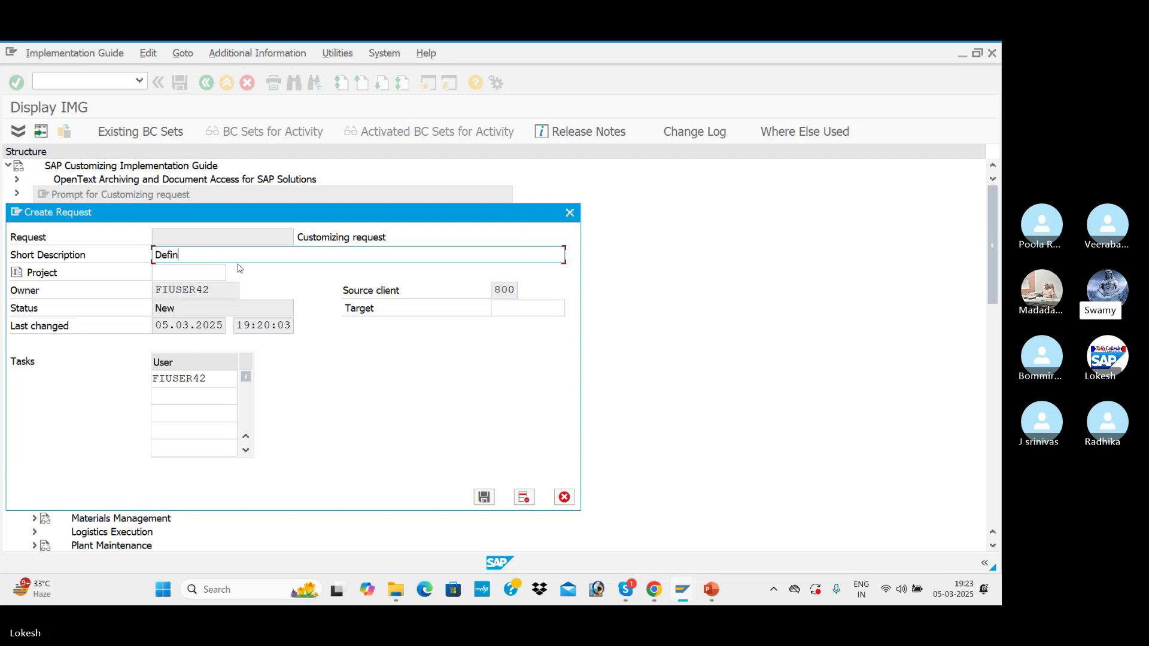
type("e ")
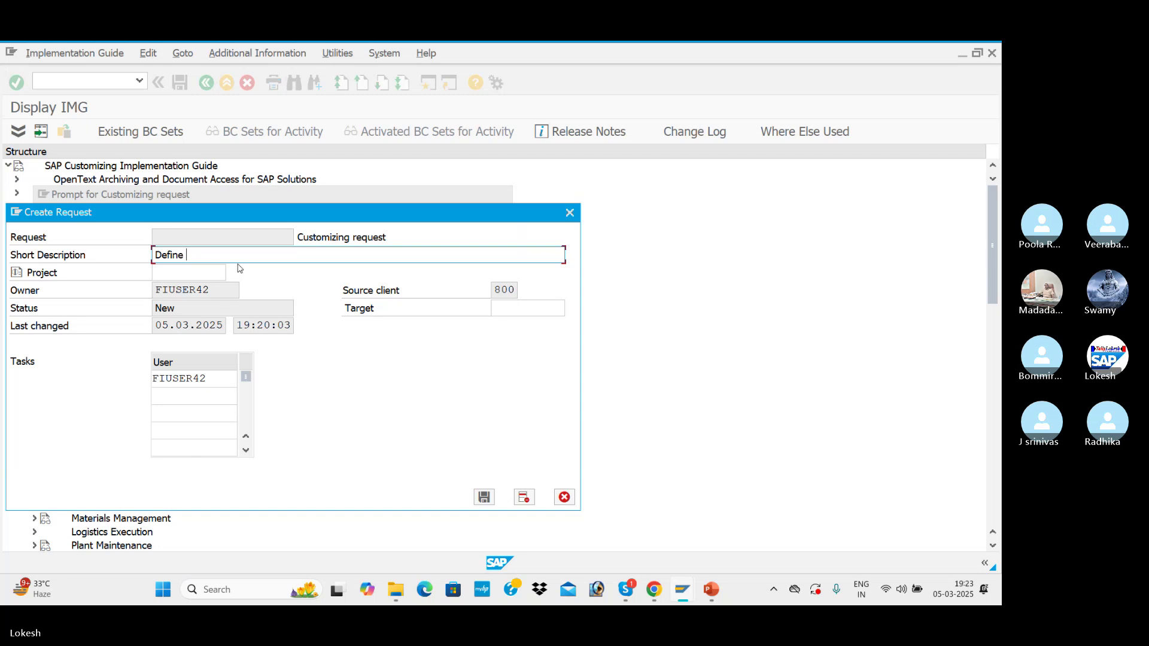
type("COMPAN")
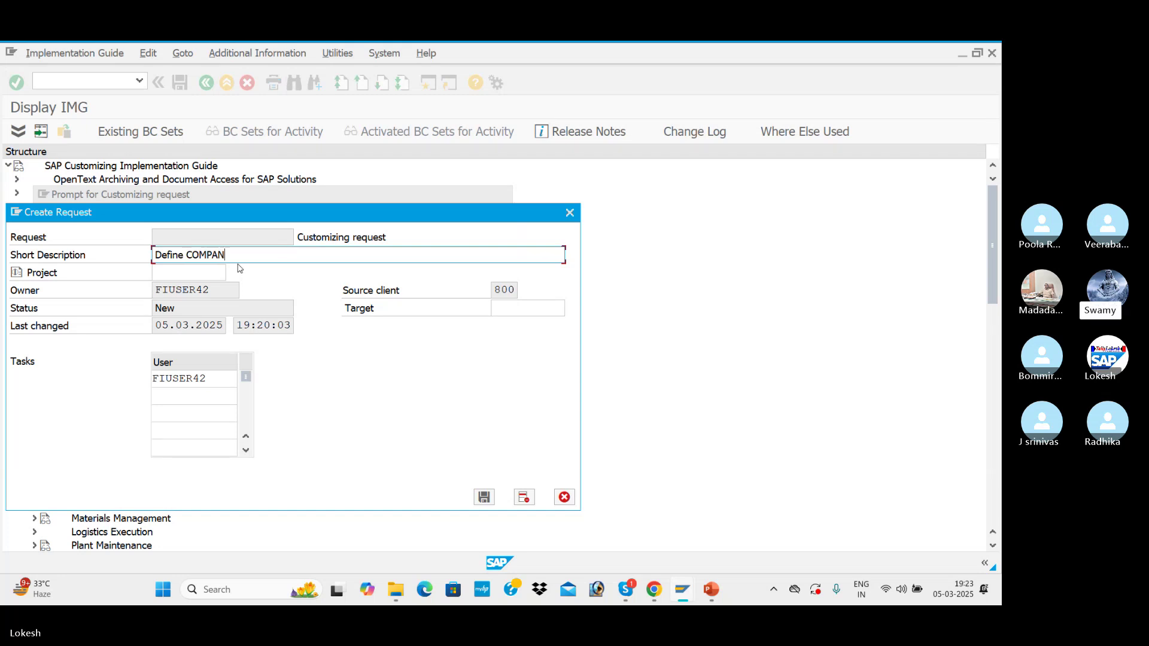
type("Y")
left_click_drag(321, 207, 666, 173)
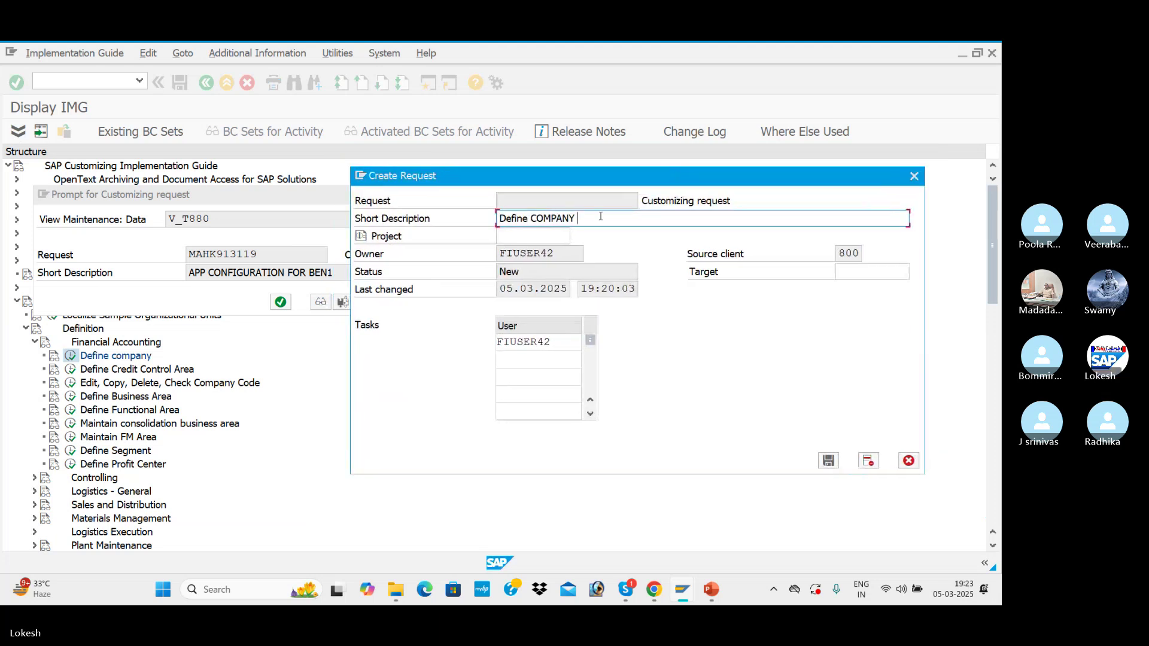
type("FOR ")
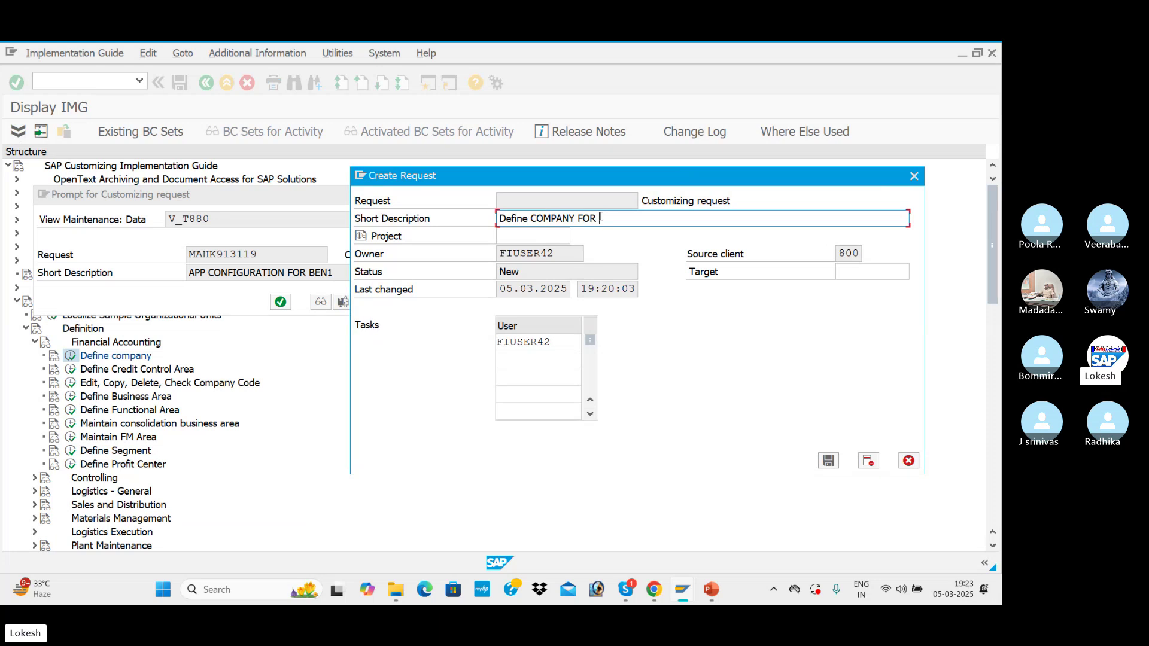
type("HZCL")
left_click(829, 463)
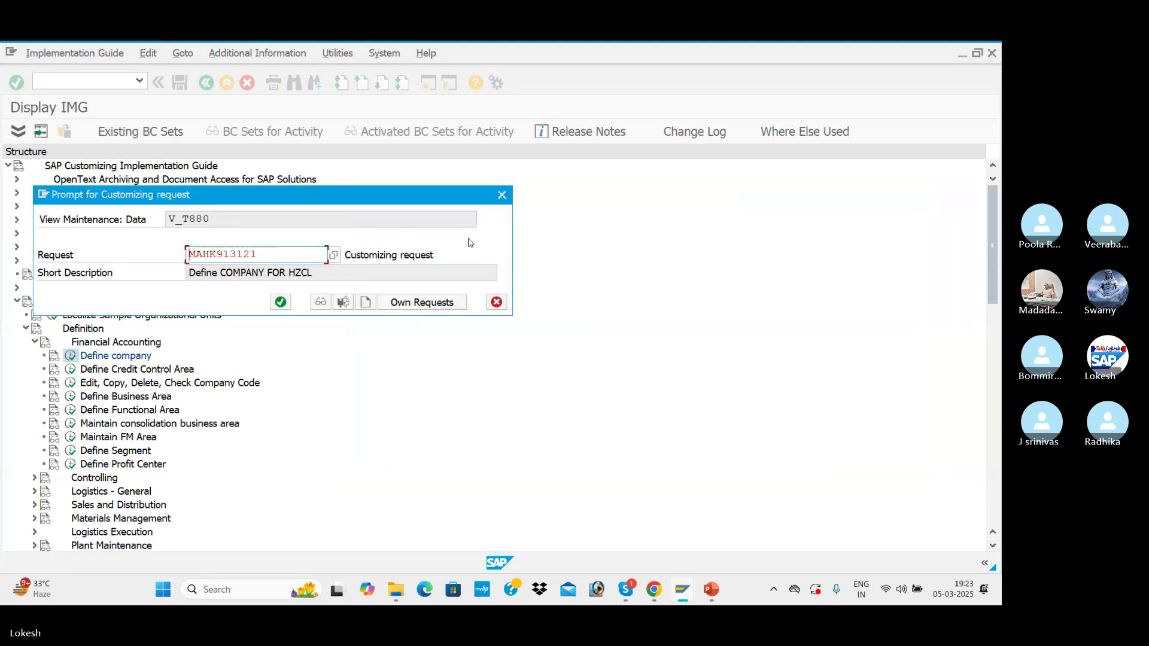
left_click(282, 306)
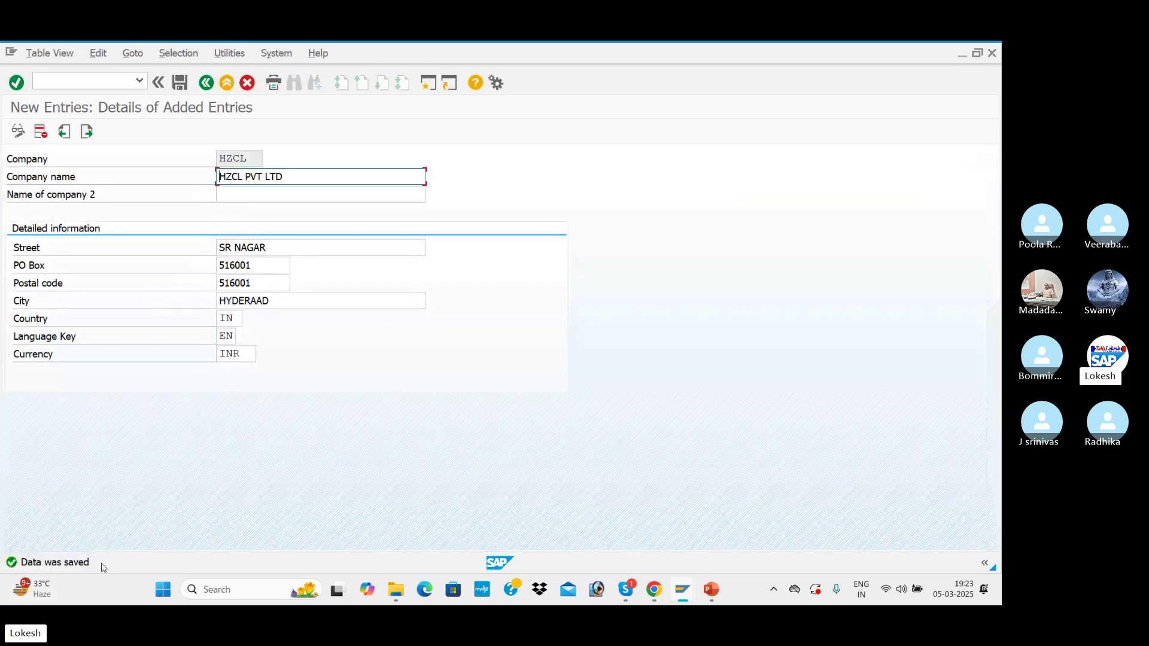
Step: Check the transport request slide in PowerPoint and open the Transport Organizer in SAP with transaction code /NSE09
key("alt+Tab")
key("alt+Tab")
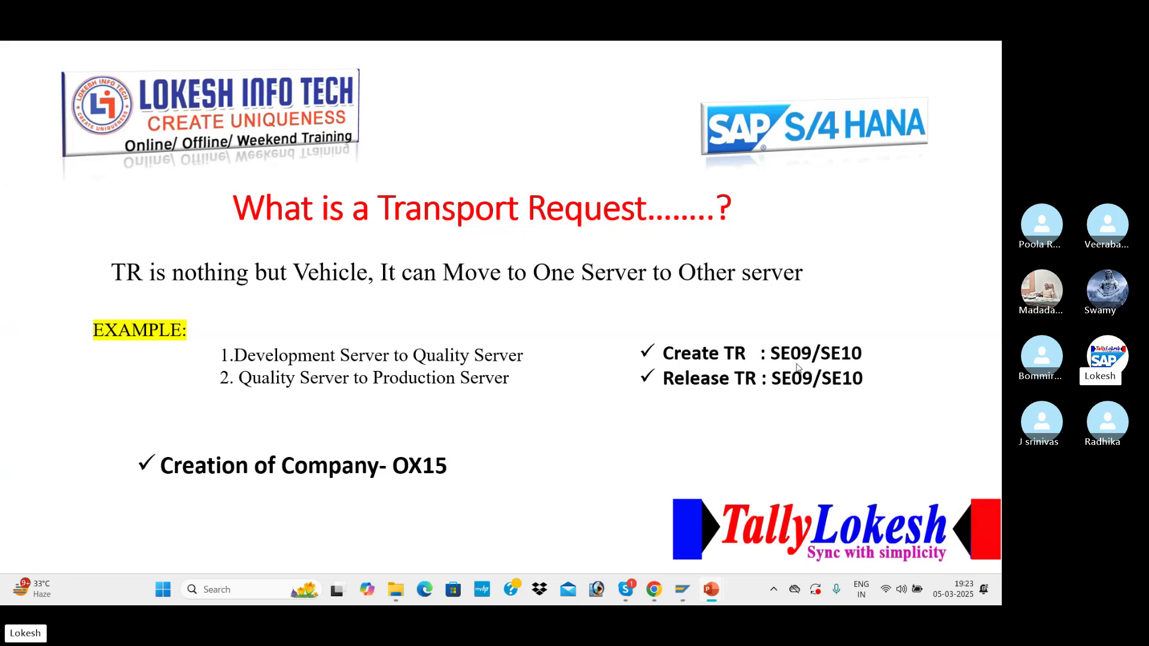
key("alt+Tab")
left_click(121, 79)
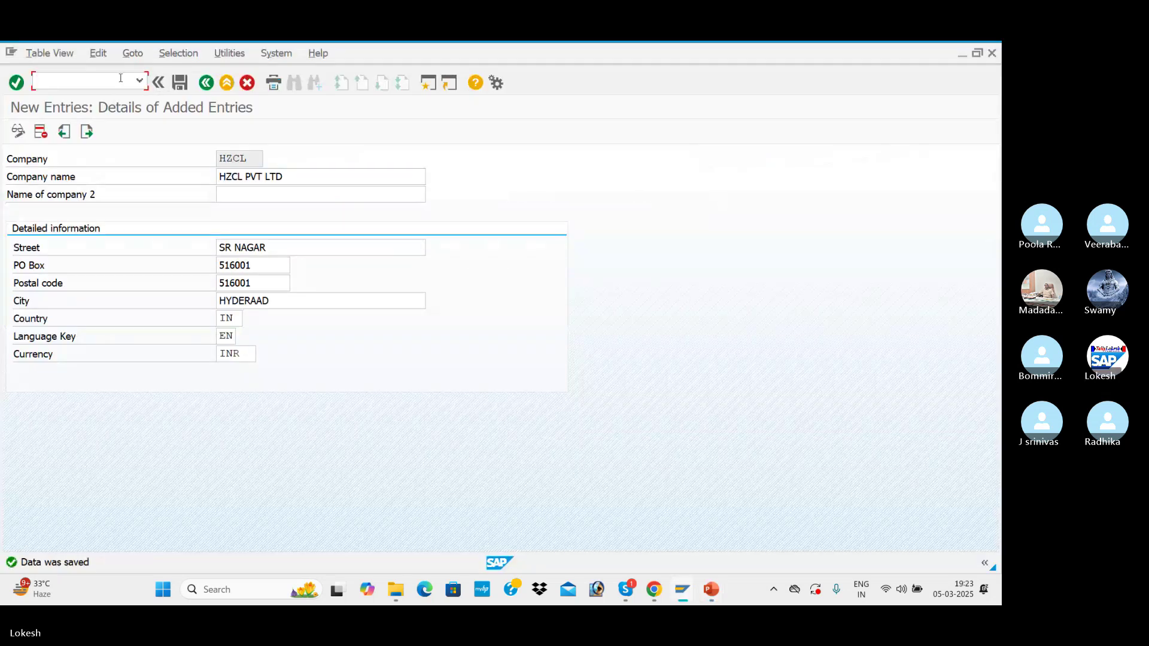
type("/NSE09")
key("Return")
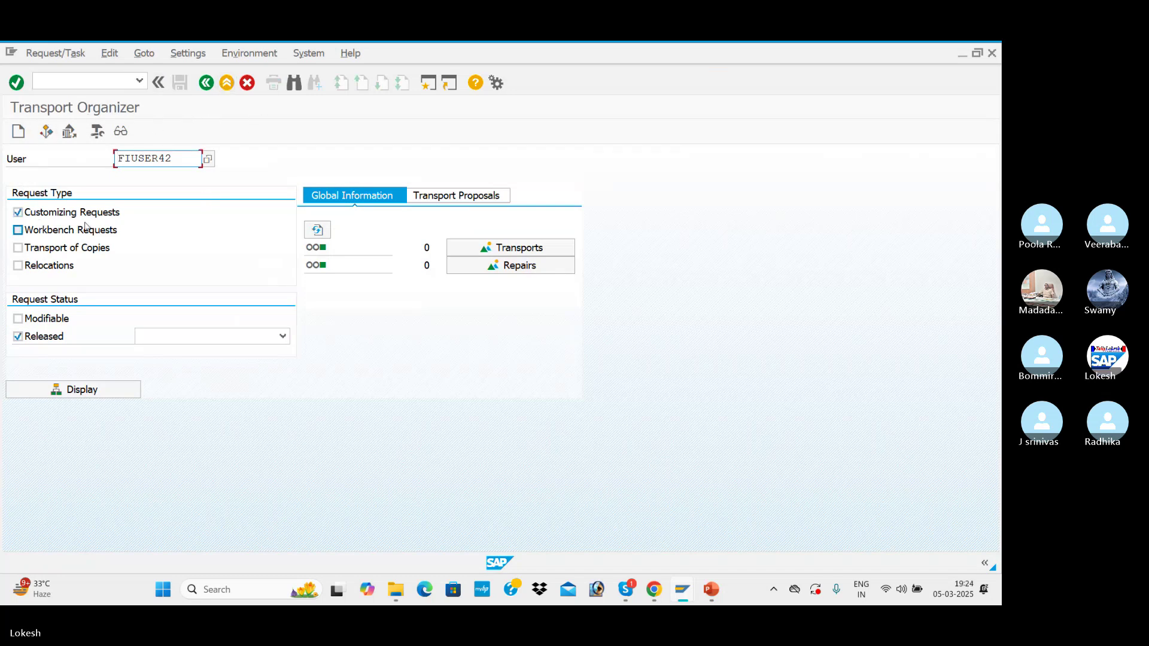
Step: Add workbench requests and the Modifiable status to the request selection, and display the resulting request list
left_click(18, 231)
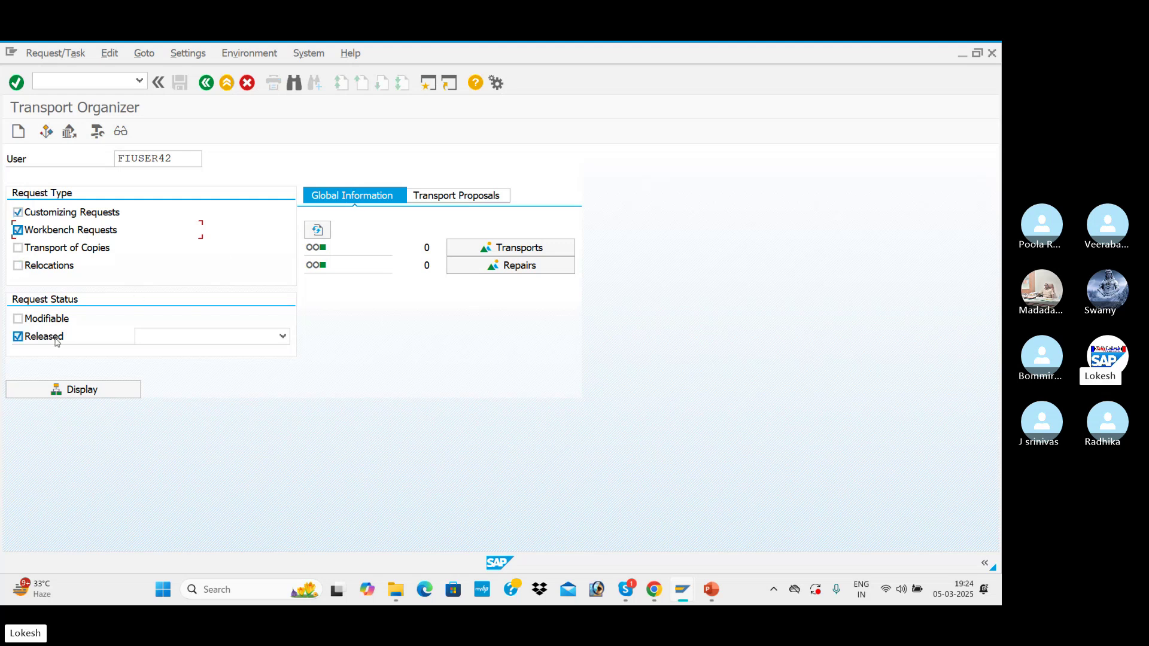
left_click(18, 319)
left_click(107, 397)
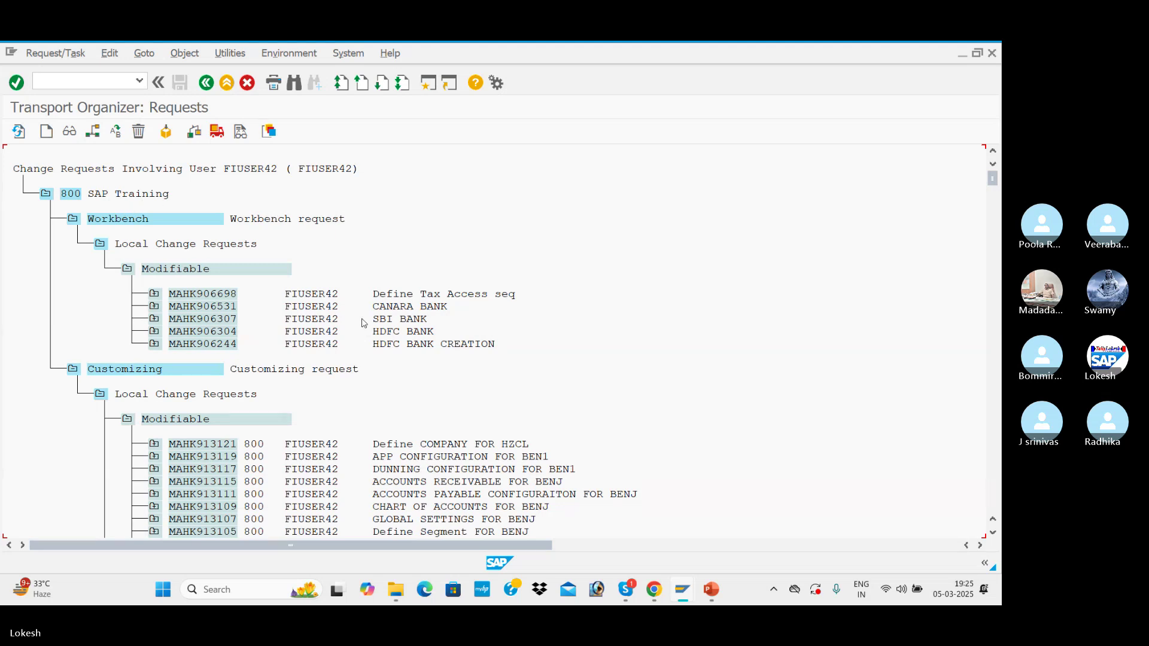
scroll(367, 388, "down", 1)
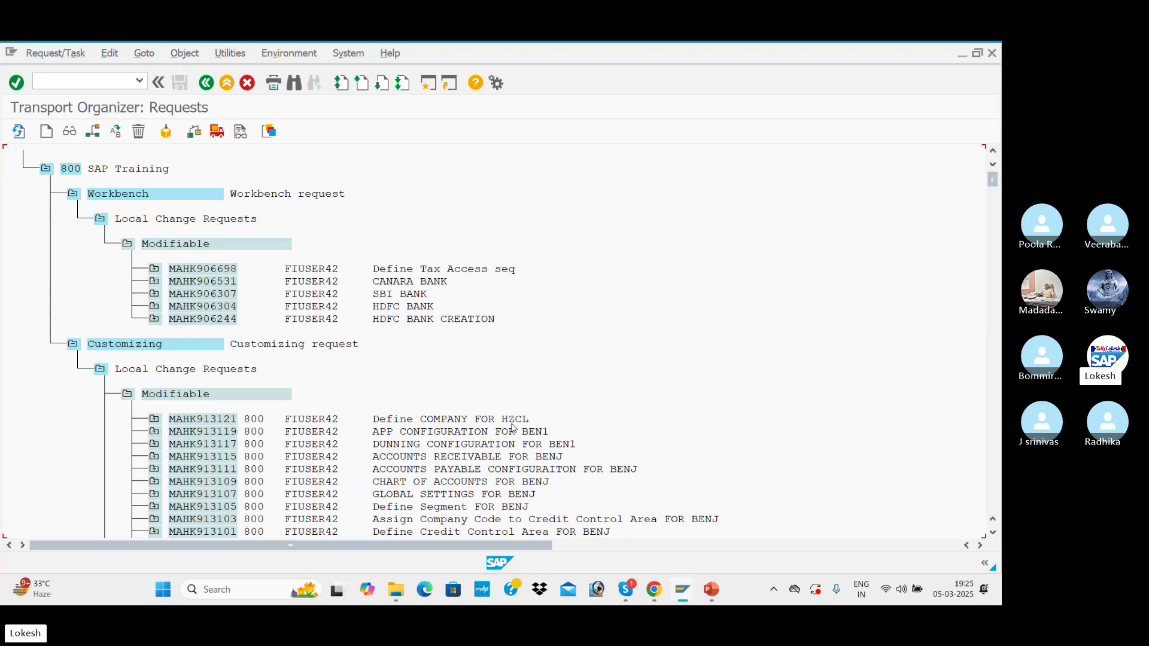
scroll(383, 399, "up", 1)
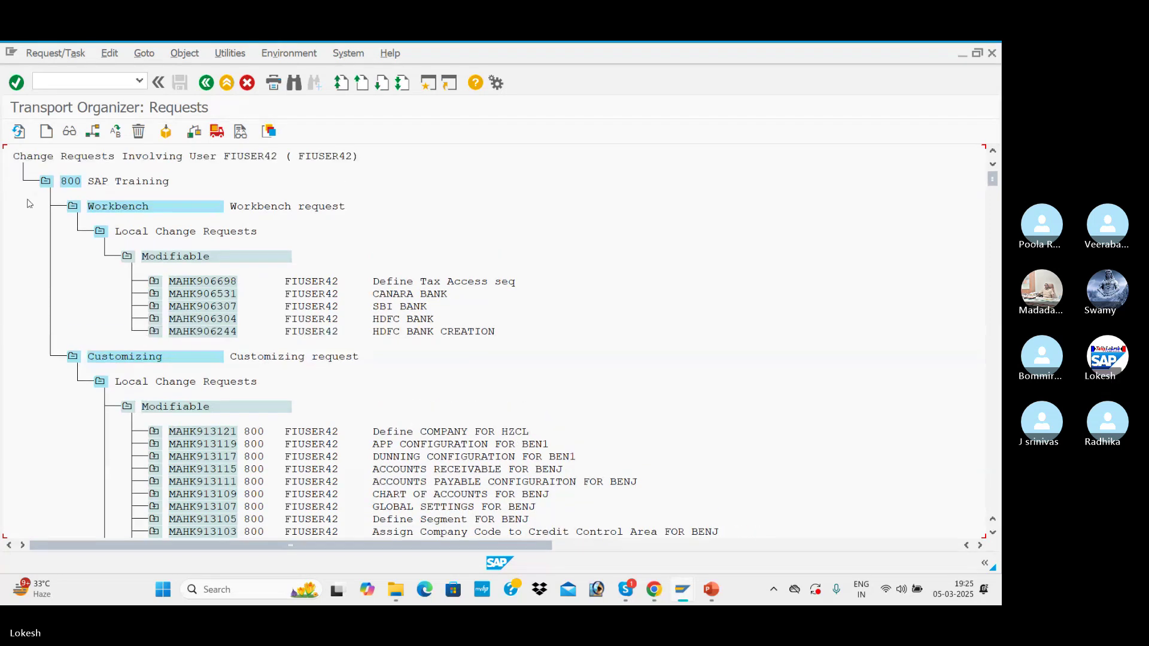
Step: Return to the request selection, exclude workbench requests and display only the customizing requests
left_click(205, 82)
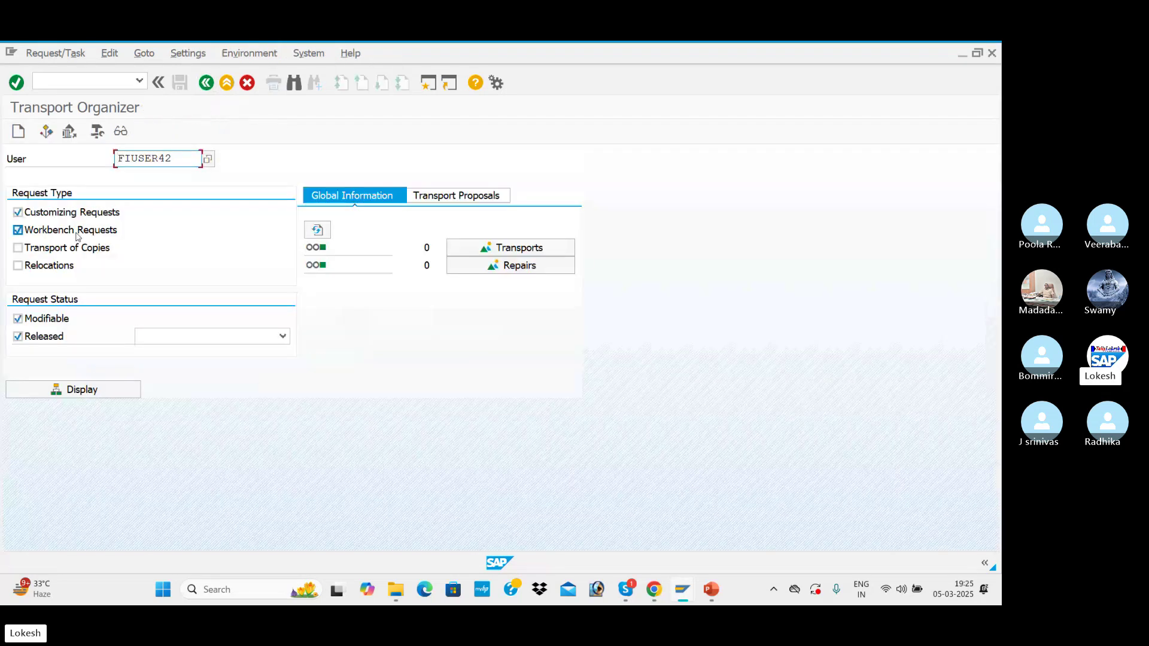
left_click(18, 233)
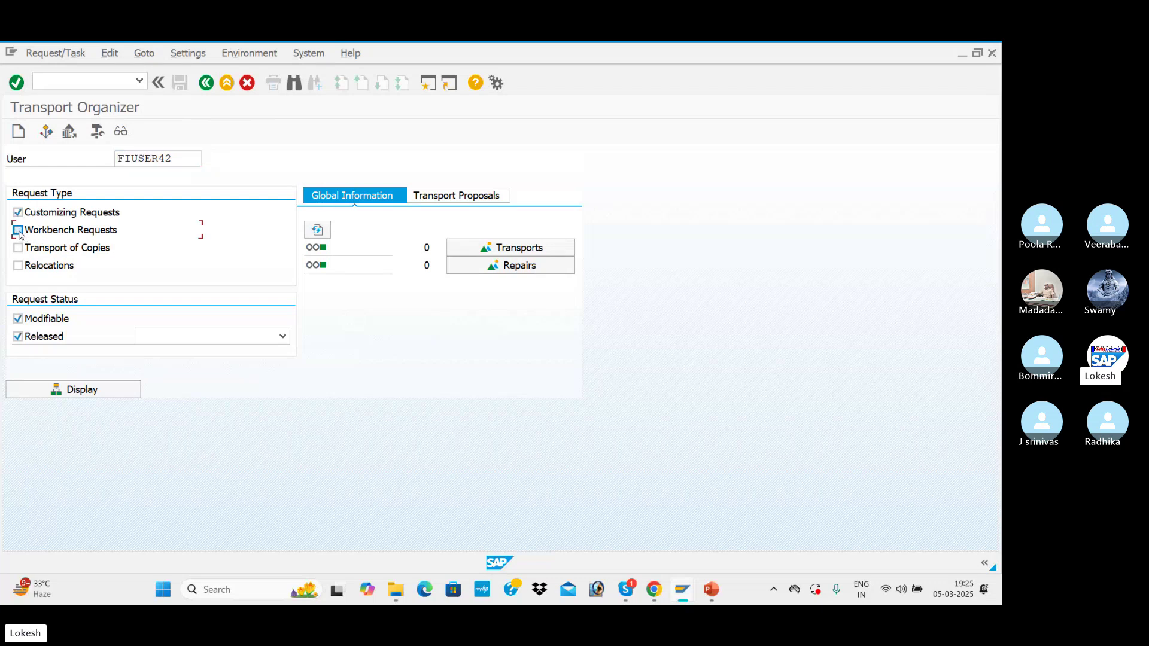
left_click(74, 396)
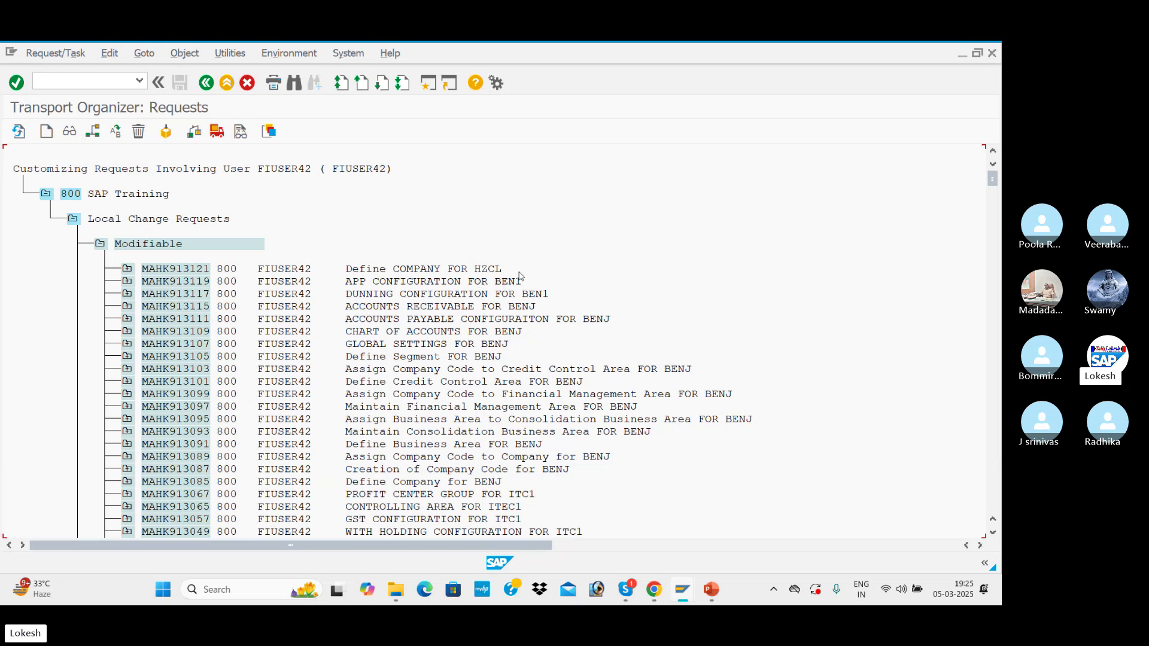
Step: Expand the request "Define COMPANY FOR HZCL" through its customizing task, IMG activity, V_T880 and T880 down to the table key
left_click(128, 269)
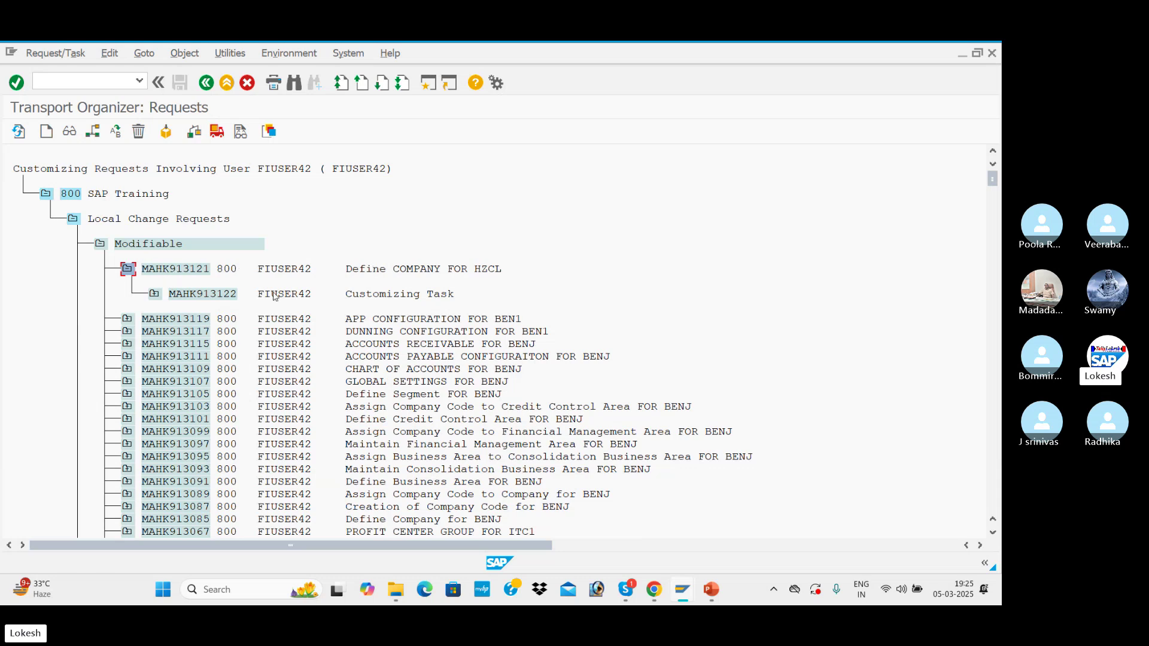
left_click(155, 294)
left_click(180, 319)
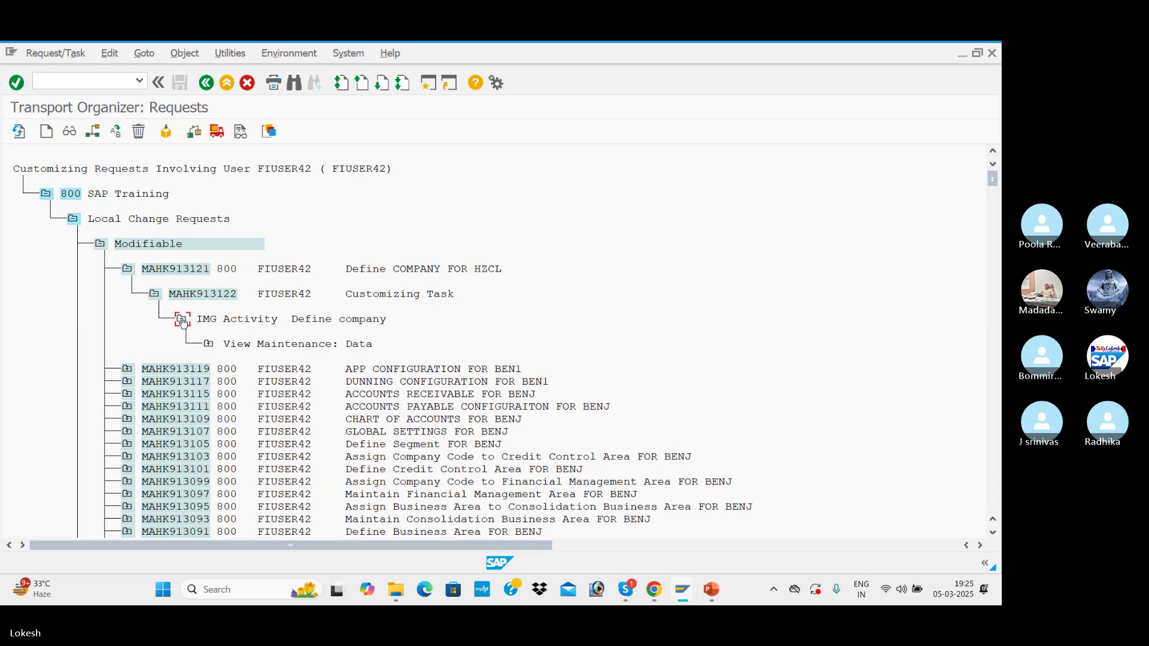
left_click(207, 345)
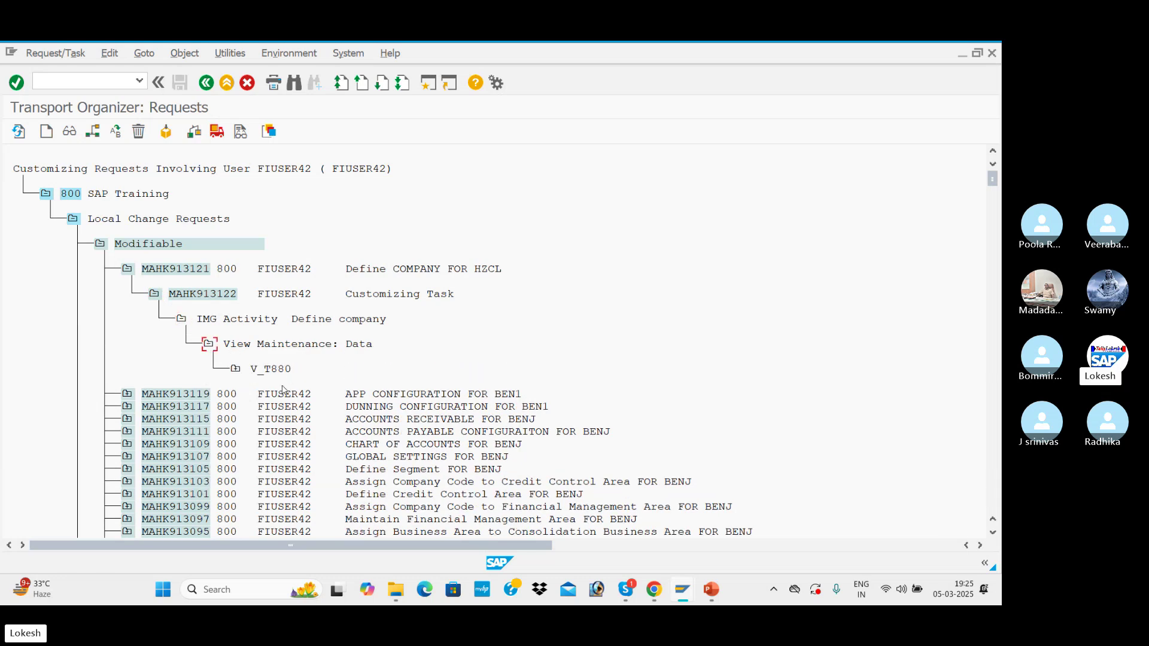
left_click(236, 370)
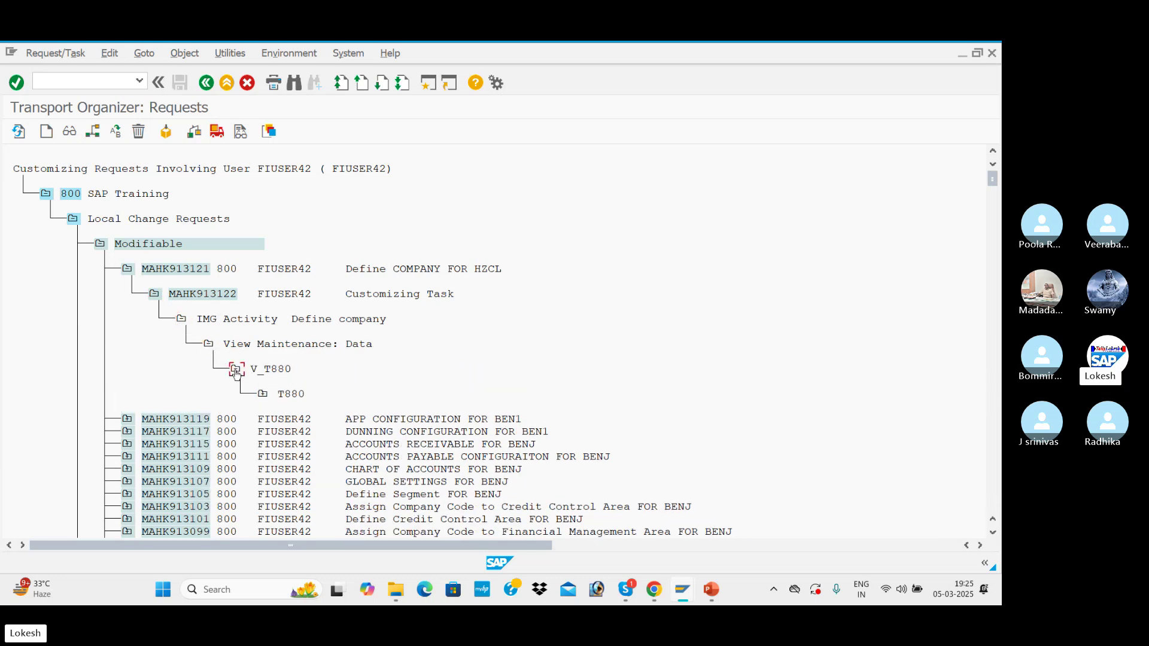
left_click(263, 395)
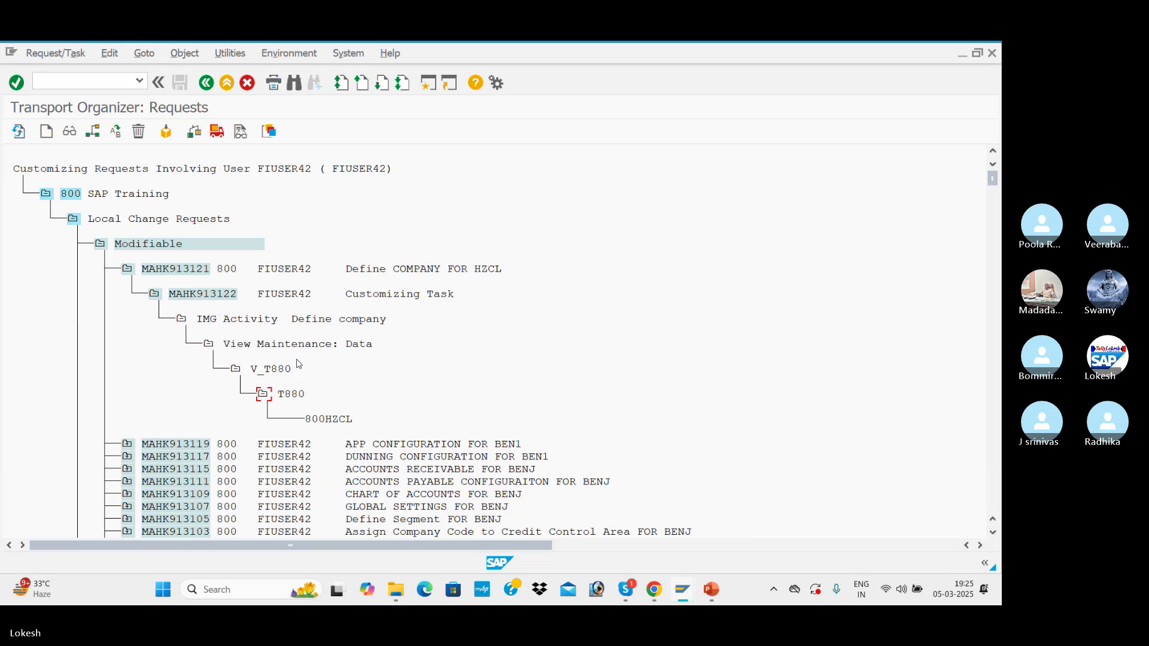
Step: Collapse the levels under the customizing task of the request "Define COMPANY FOR HZCL"
left_click(262, 393)
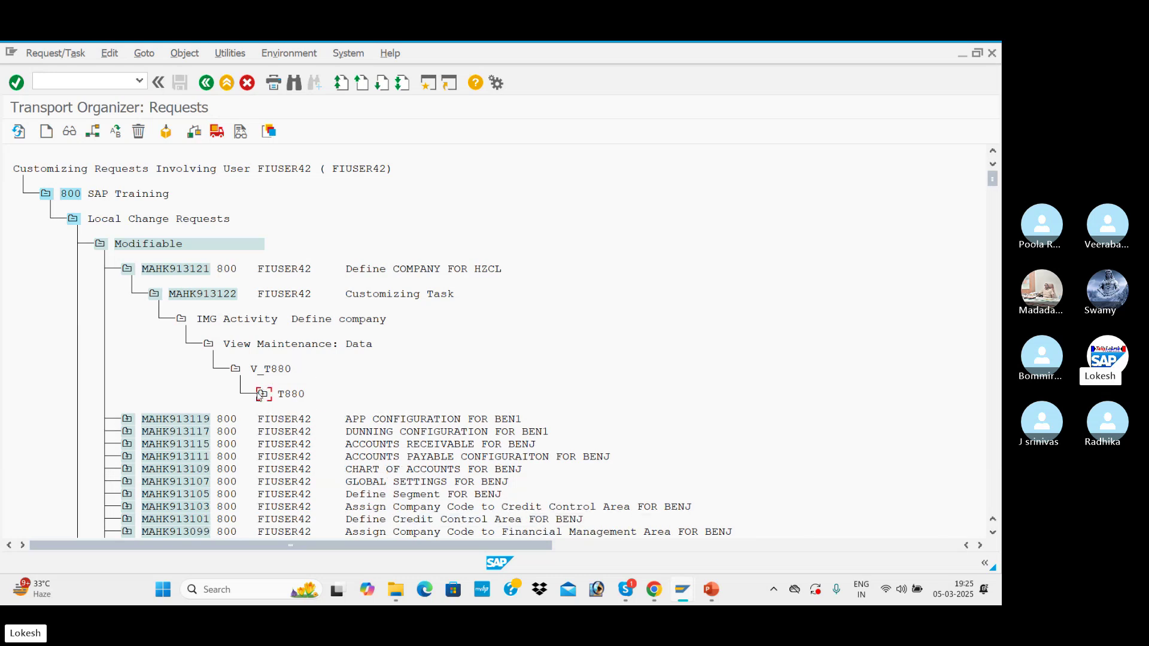
left_click(235, 369)
left_click(208, 343)
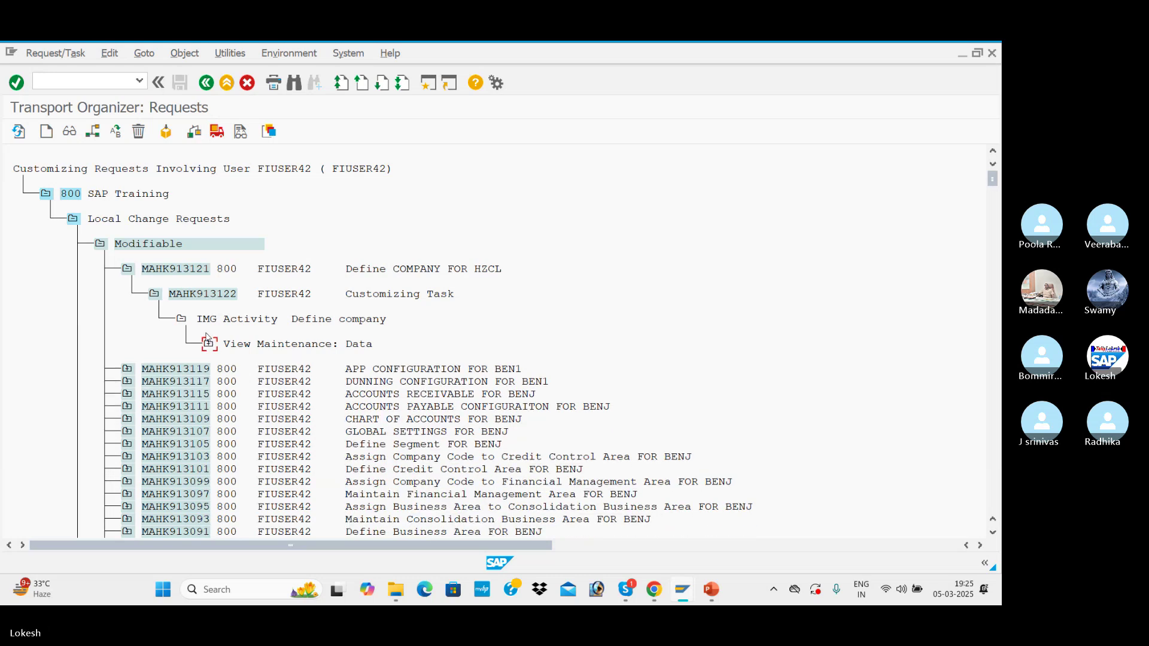
left_click(181, 319)
left_click(155, 295)
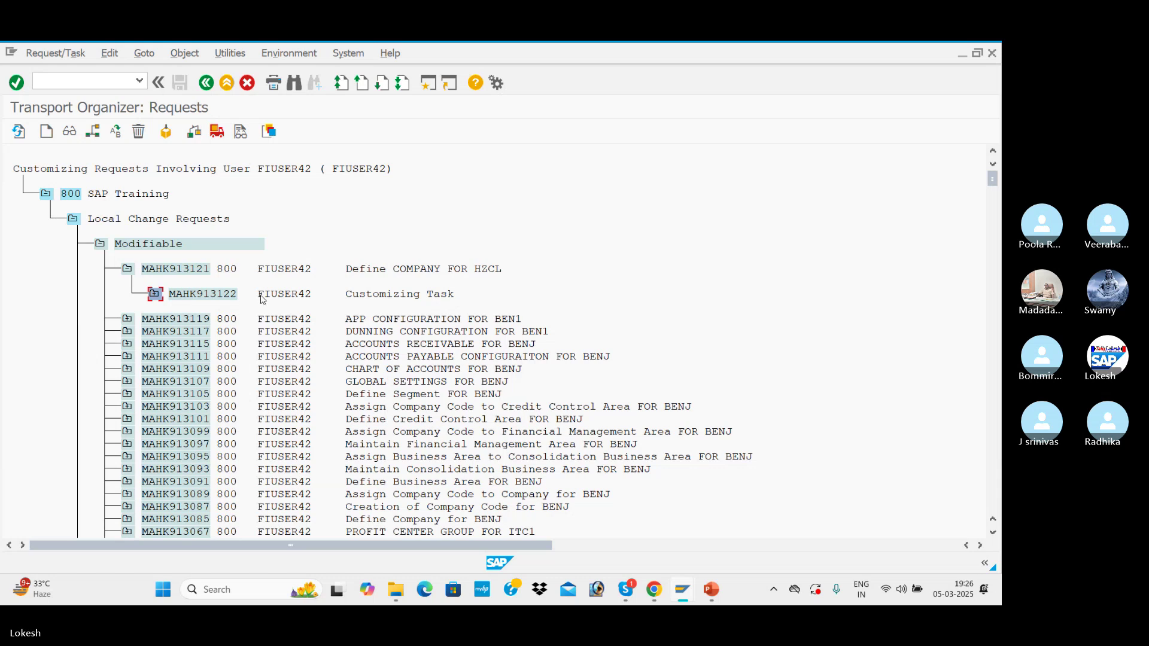
left_click(157, 297)
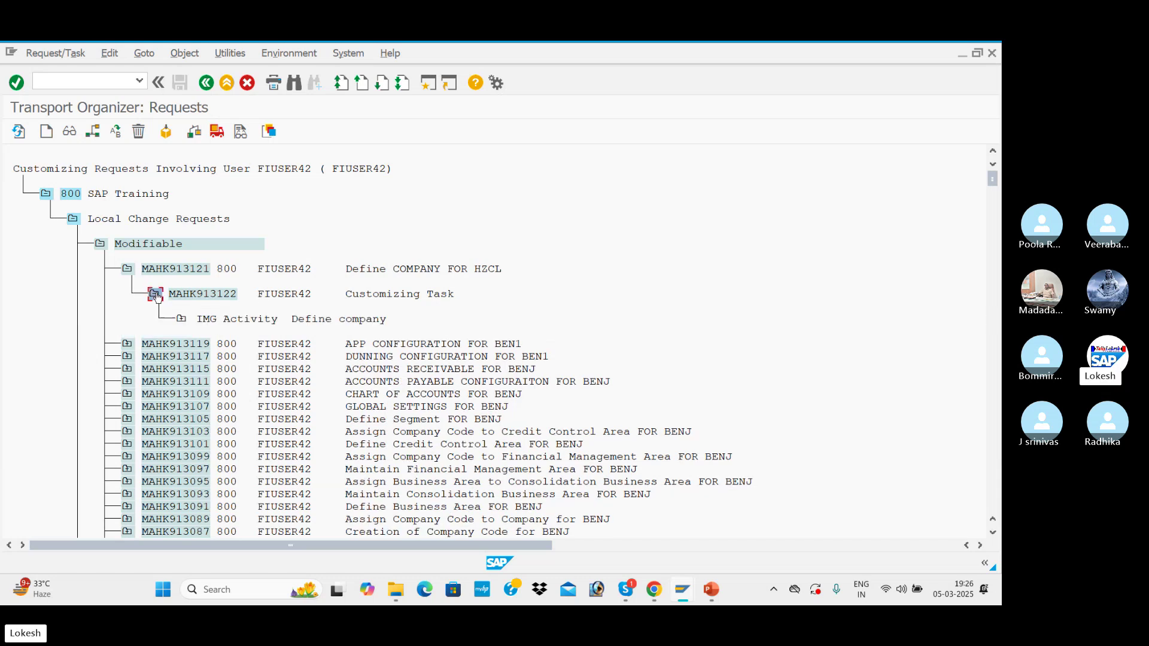
left_click(154, 297)
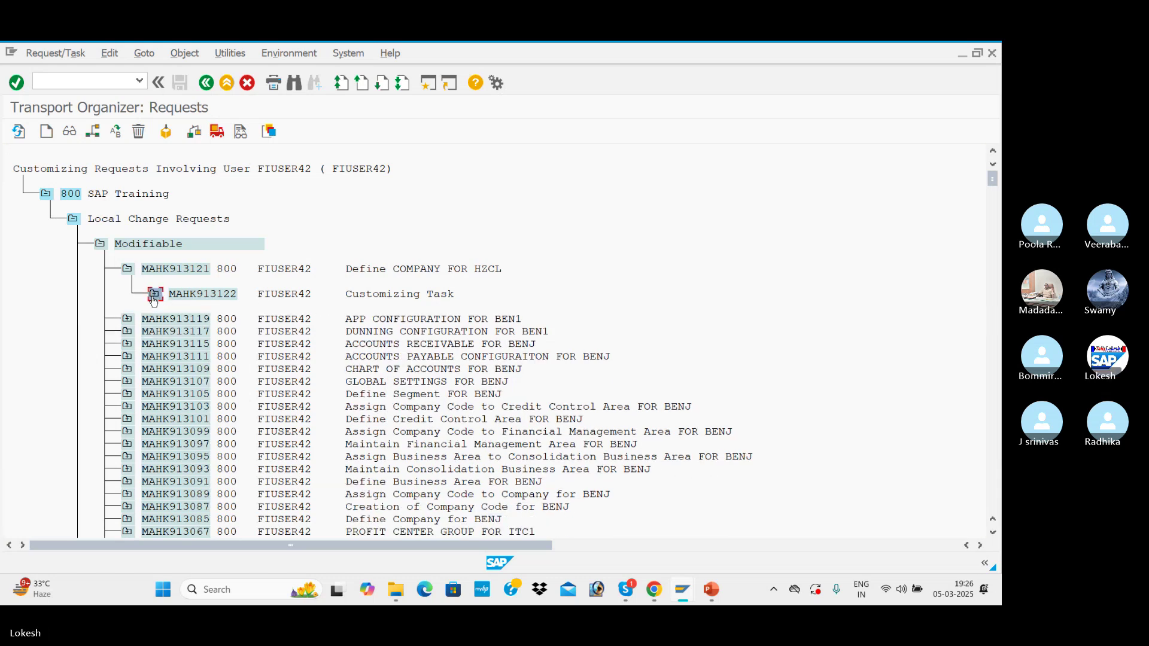
Step: Release the customizing task of "Define COMPANY FOR HZCL" and the request itself
left_click(186, 297)
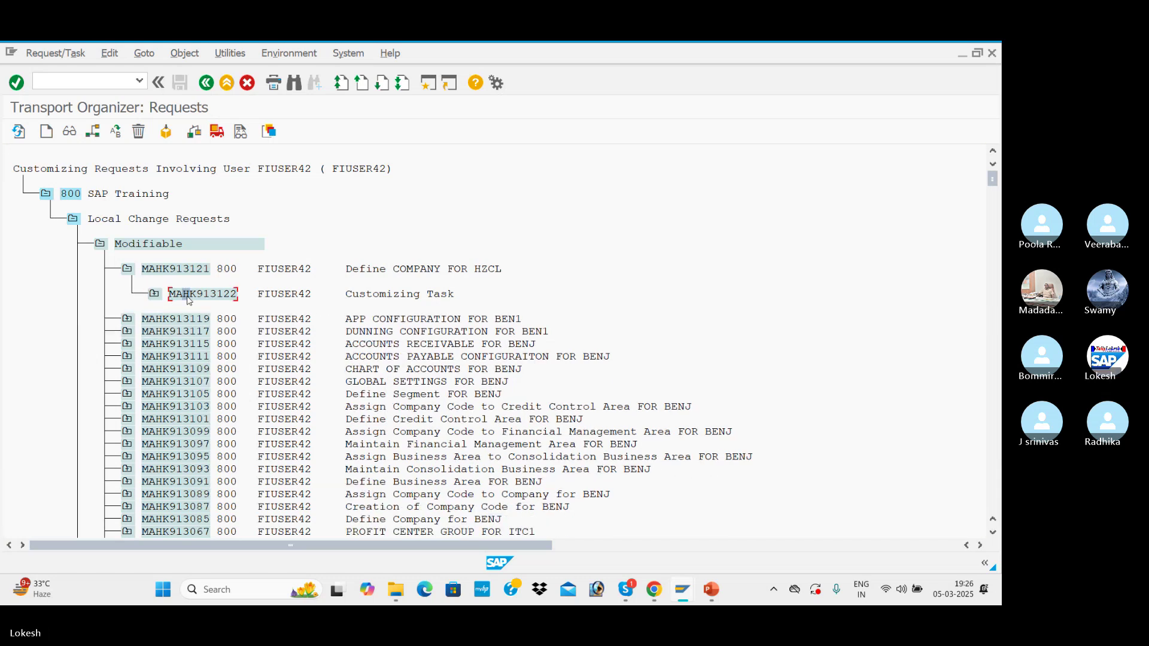
left_click(222, 135)
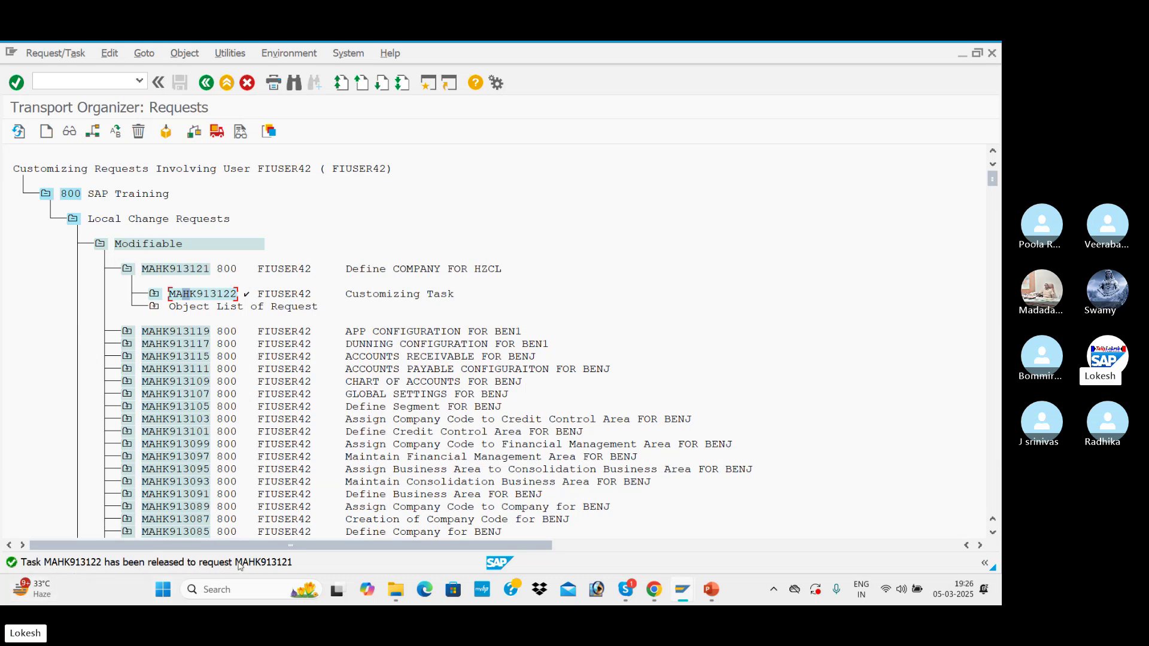
left_click(127, 269)
left_click(159, 270)
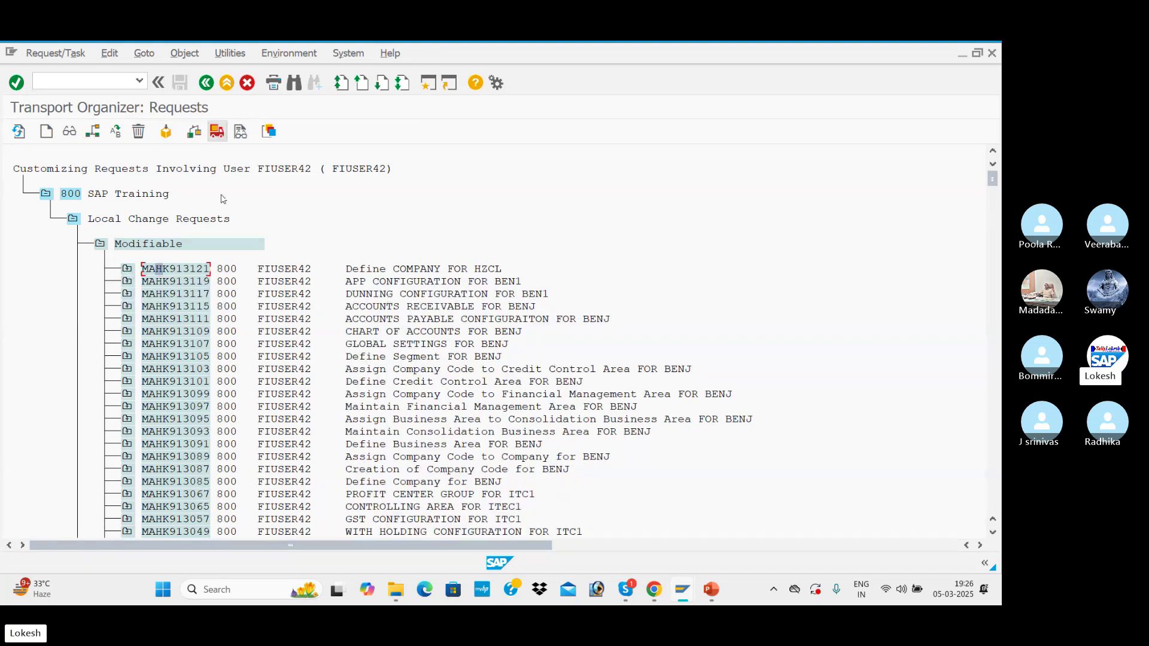
left_click(216, 133)
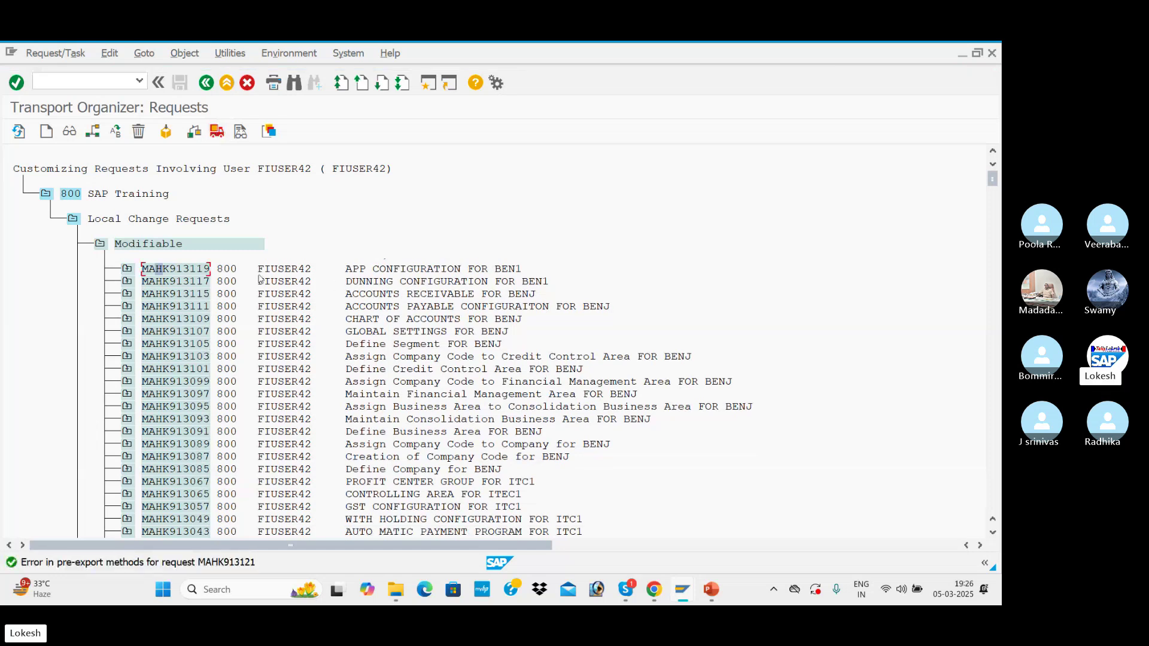
Step: Return to the request selection, exclude modifiable requests and display only the released customizing requests
left_click(209, 85)
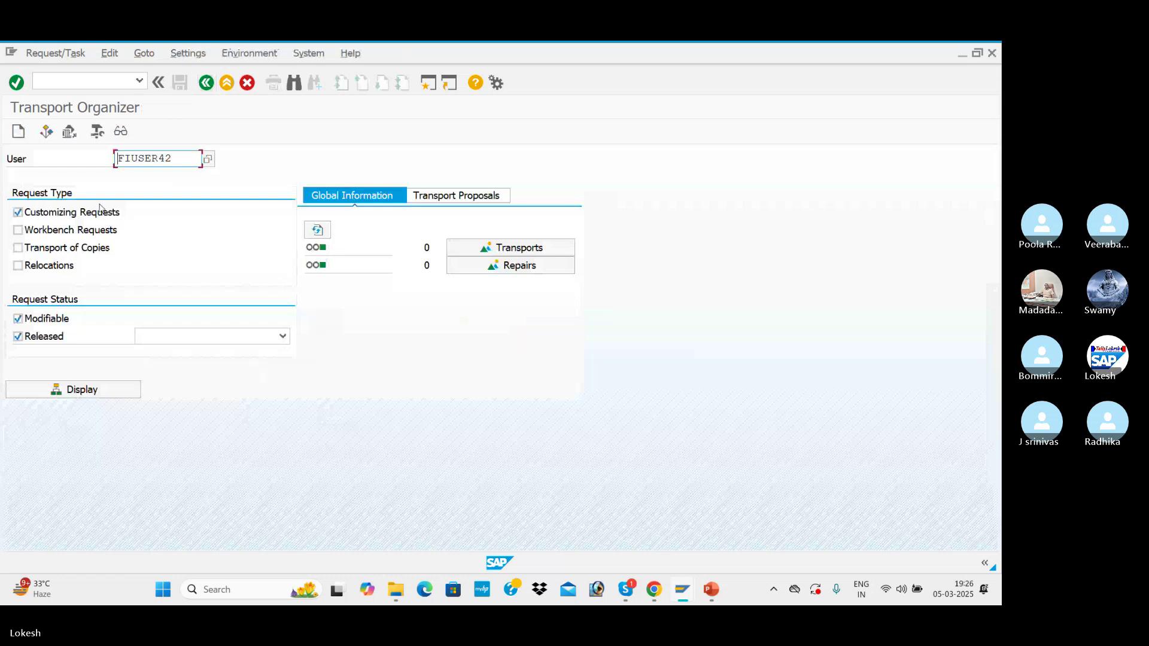
left_click(22, 322)
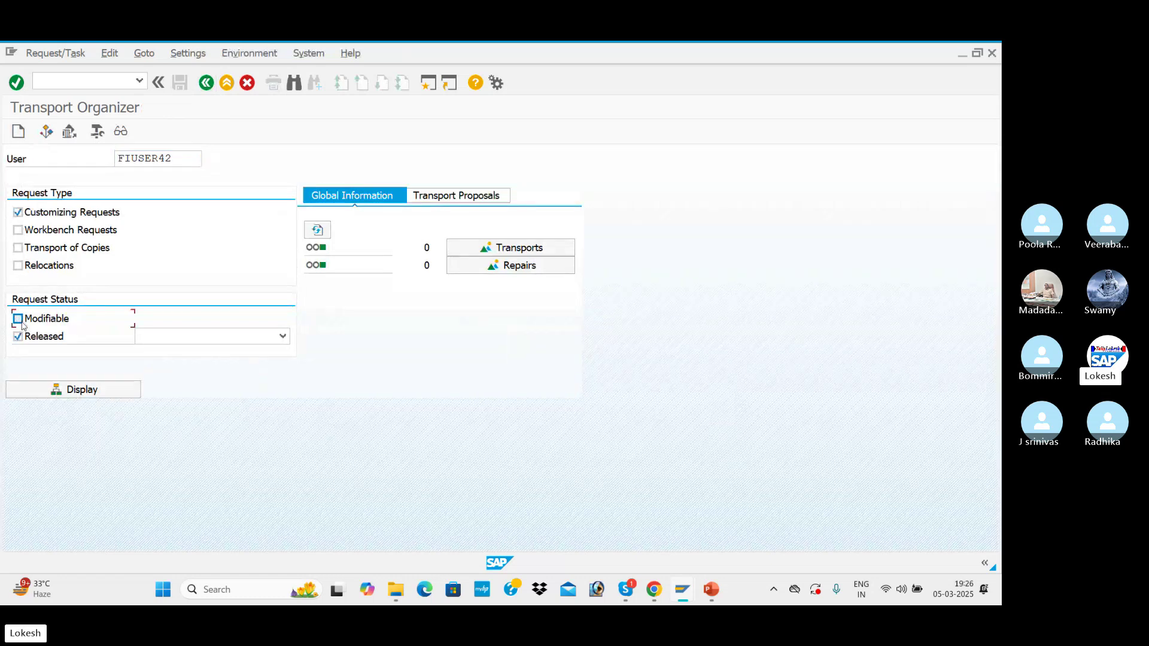
left_click(116, 397)
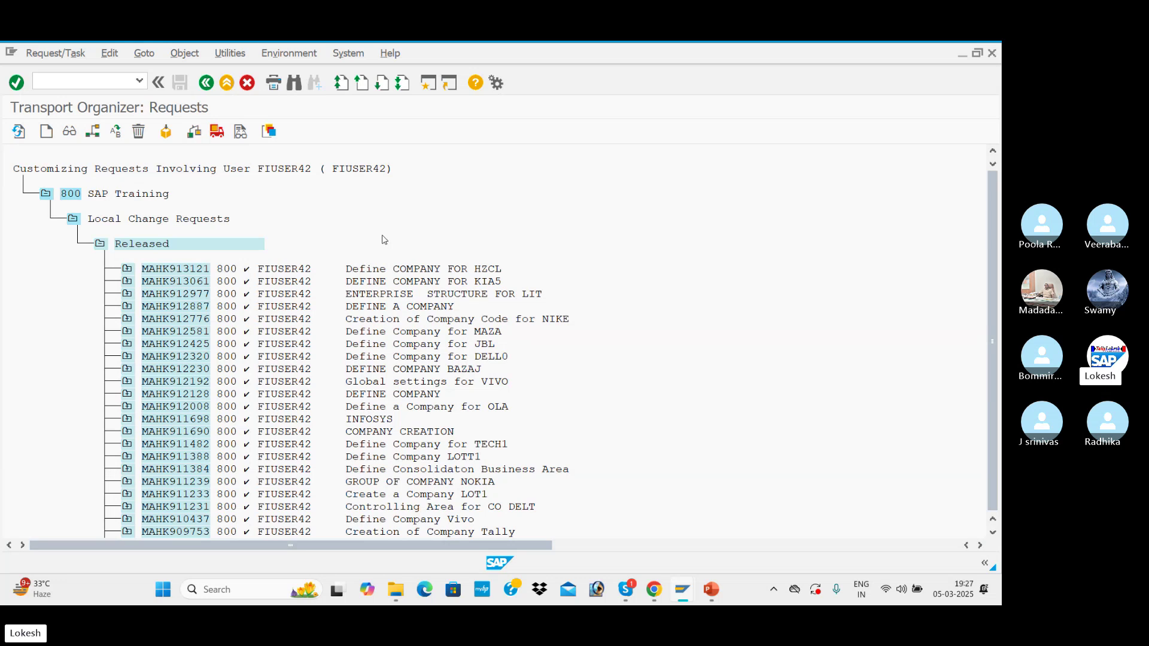
Step: Switch to the Skype call window and dismiss the recording notice
key("alt+Tab")
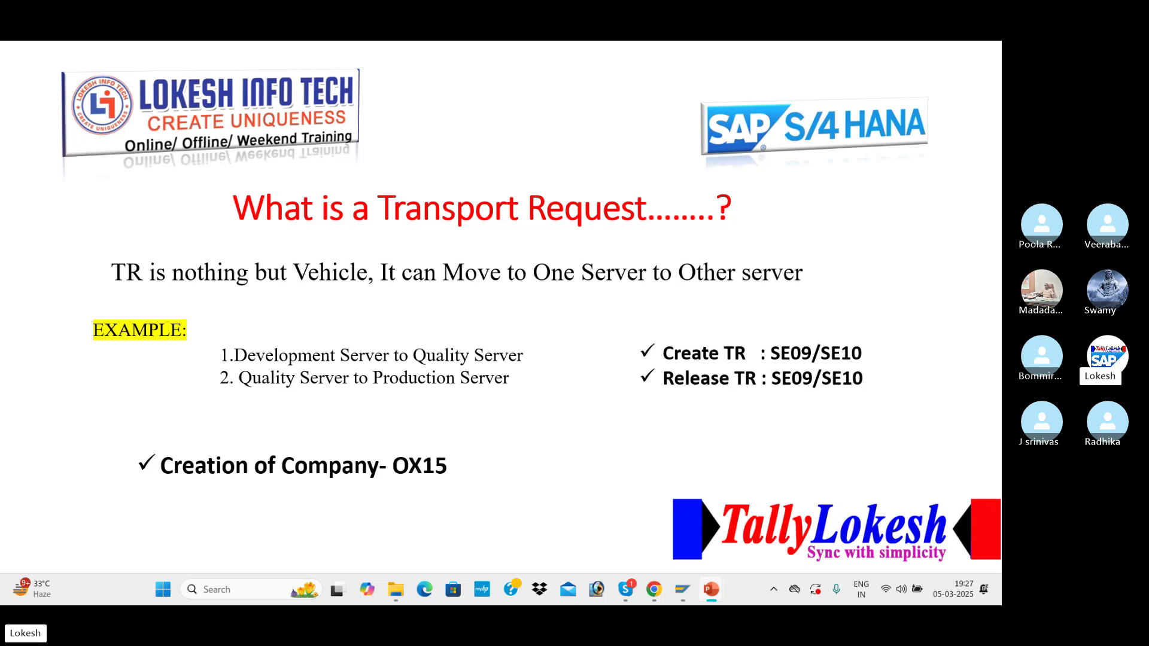
key("alt+Tab")
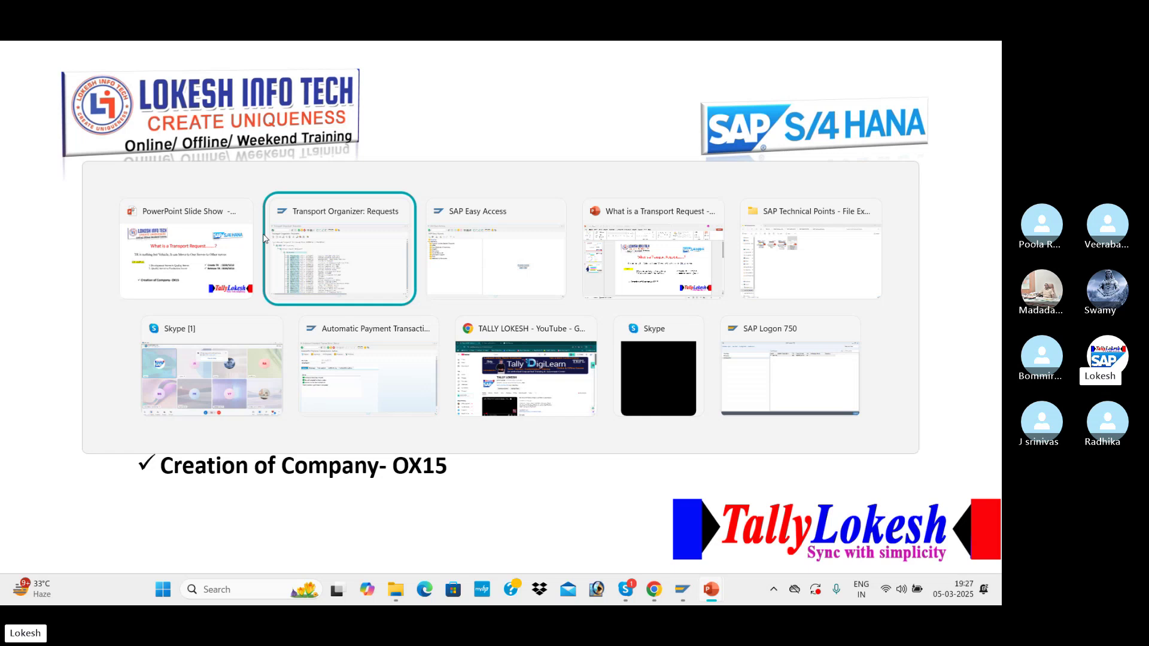
key("alt+Tab")
key("alt+Tab")
key("alt+Tab")
key("alt+Tab")
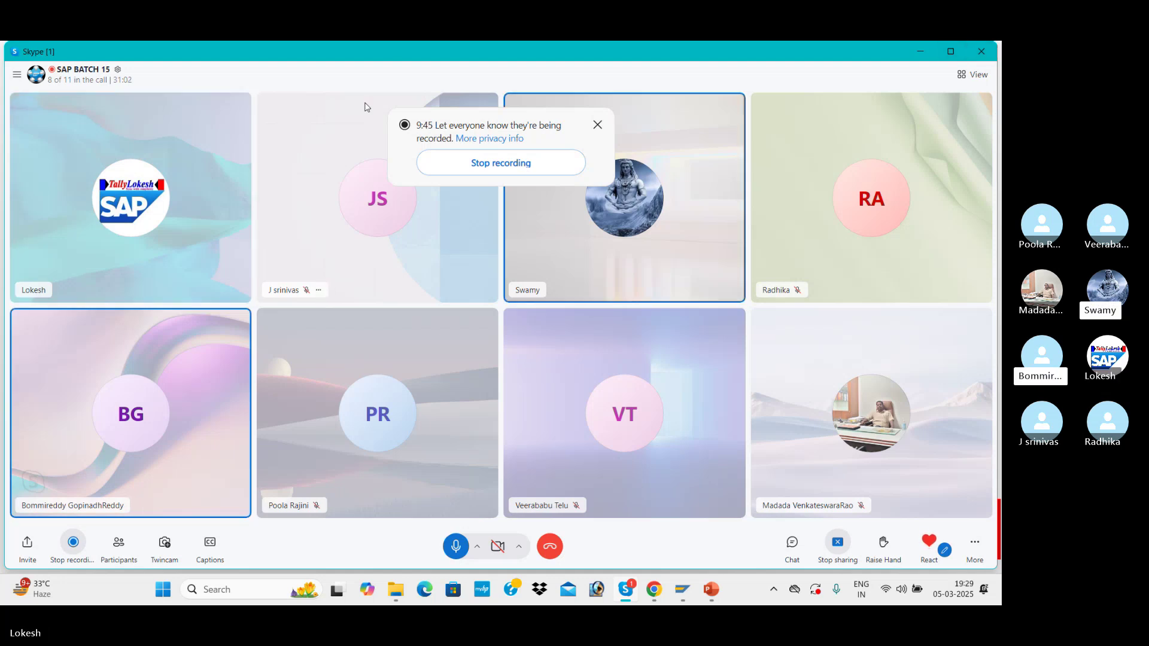
left_click(597, 127)
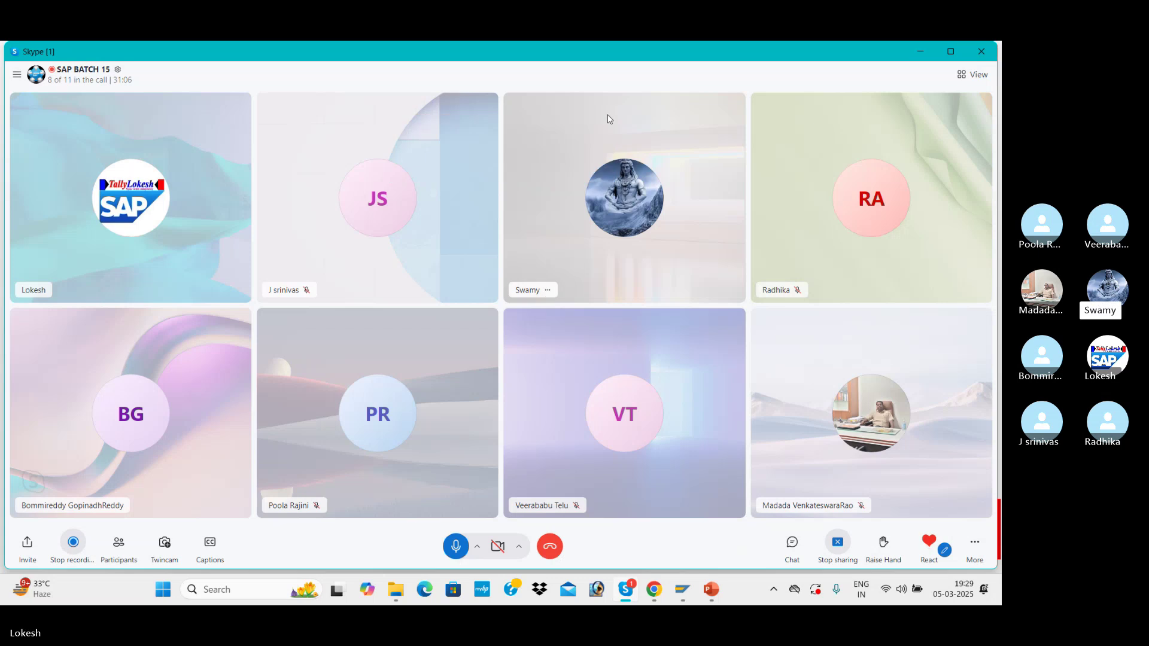